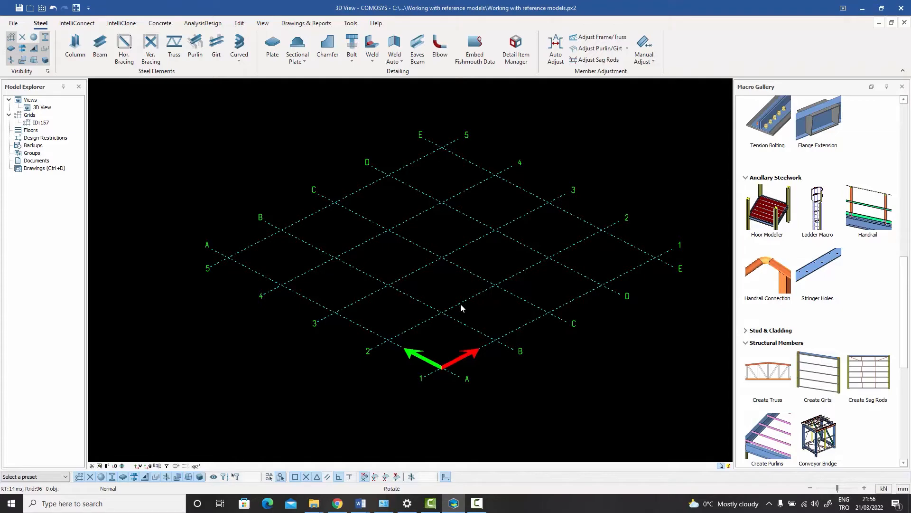
Start a DXF-2000 import and load SectionB.dxf from the SampleDxfs folder into the import dialog
middle_click_drag(460, 304, 398, 253)
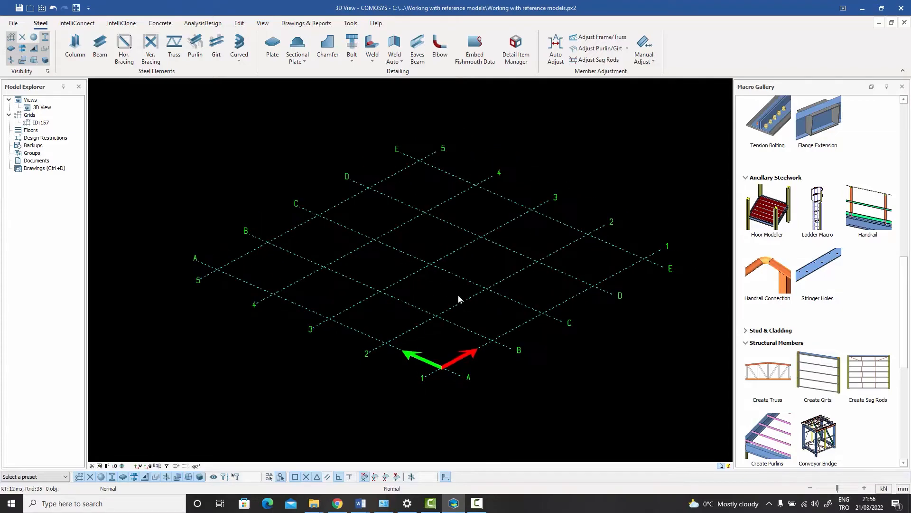
middle_click_drag(459, 298, 432, 284)
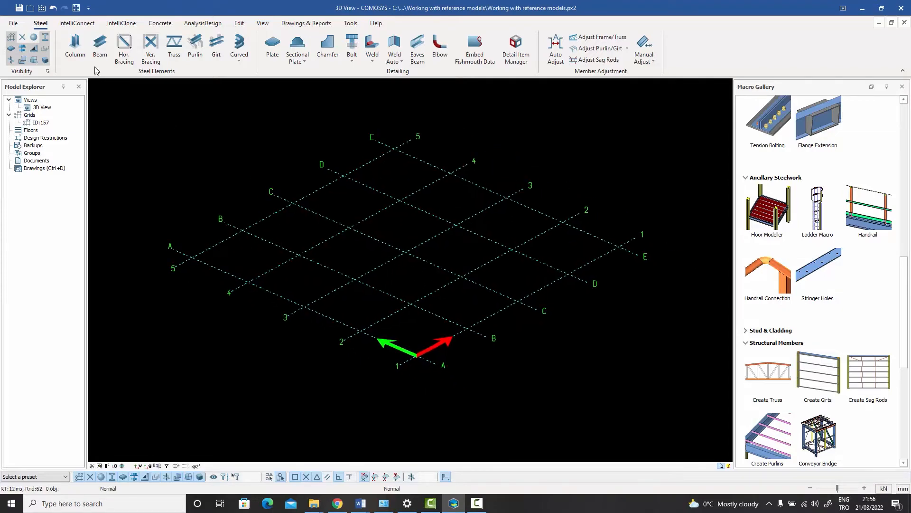
left_click(11, 24)
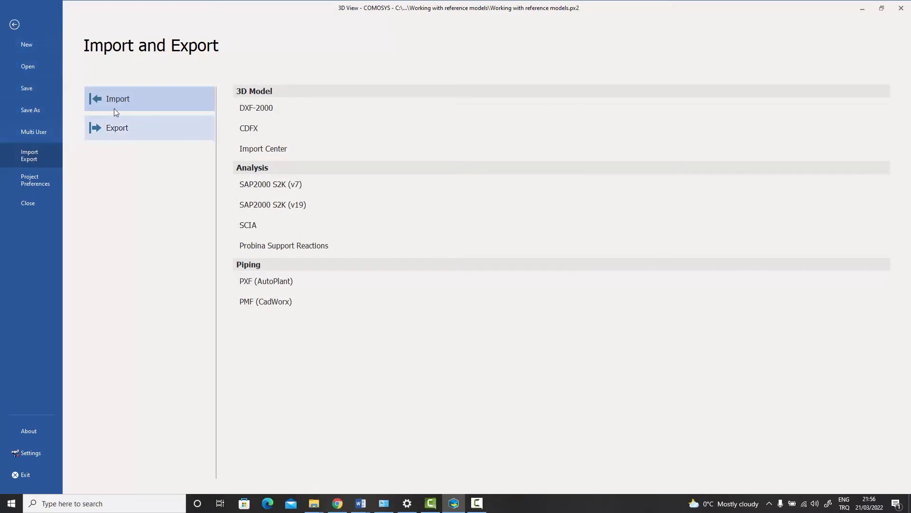
left_click(265, 112)
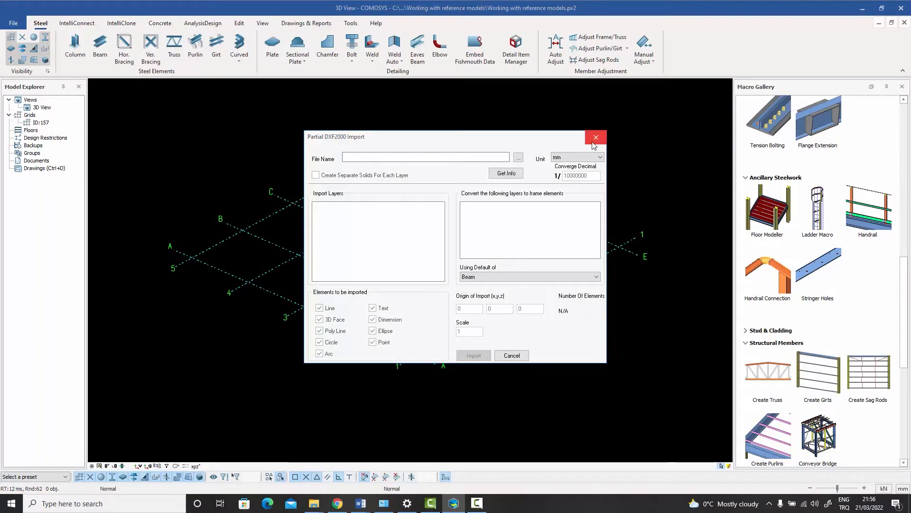
left_click(519, 158)
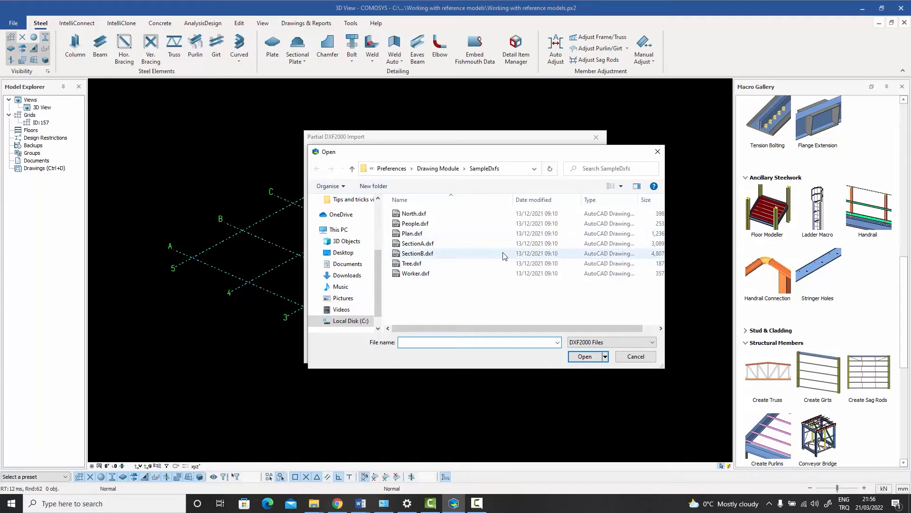
left_click(420, 255)
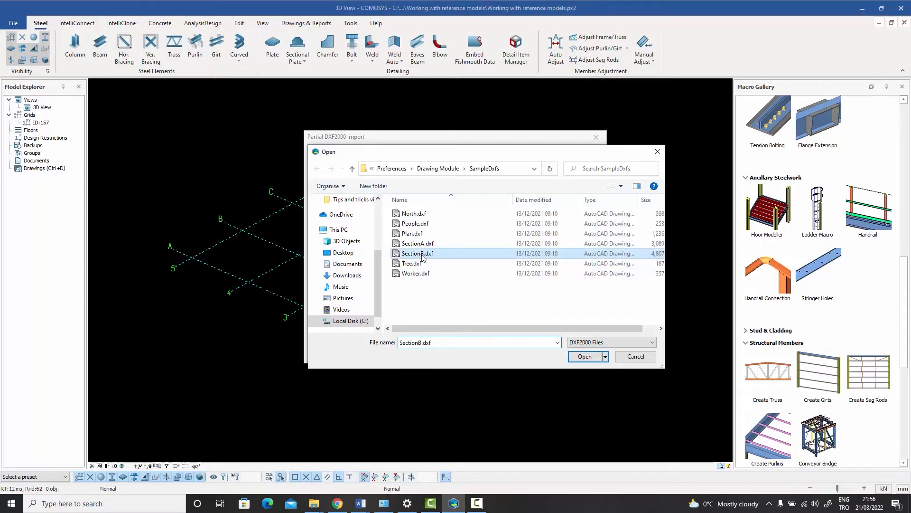
left_click(584, 358)
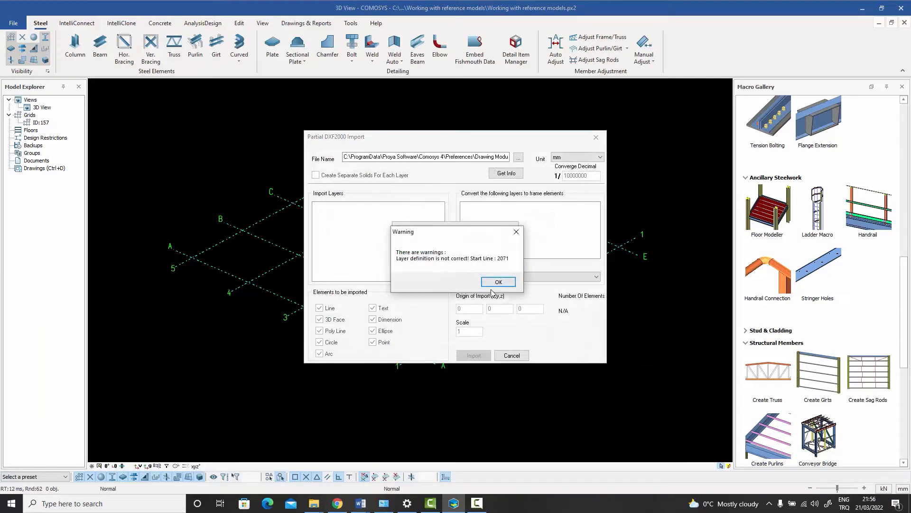
left_click(497, 282)
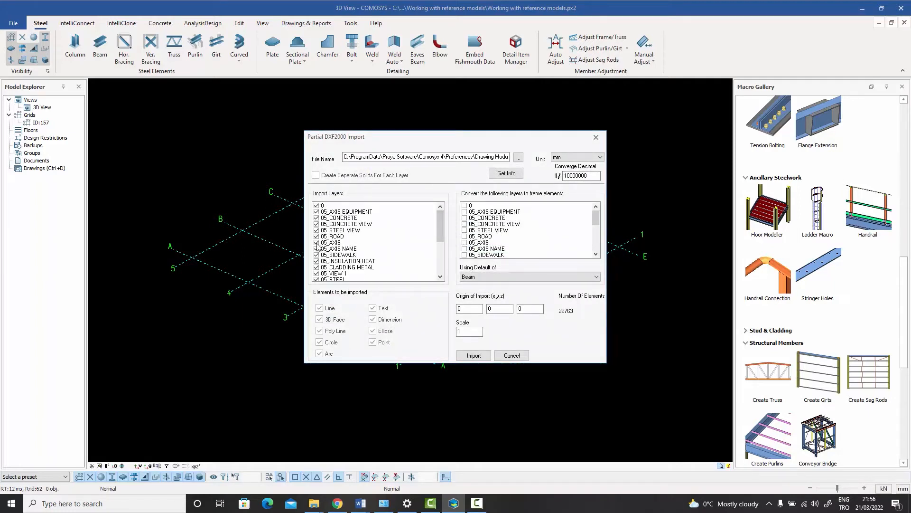
Review the import layers and the layers available for conversion to frame elements
mouse_move(441, 215)
left_mouse_down()
mouse_move(443, 251)
mouse_move(440, 214)
left_mouse_up()
left_click(317, 207)
left_click(318, 212)
left_click(317, 206)
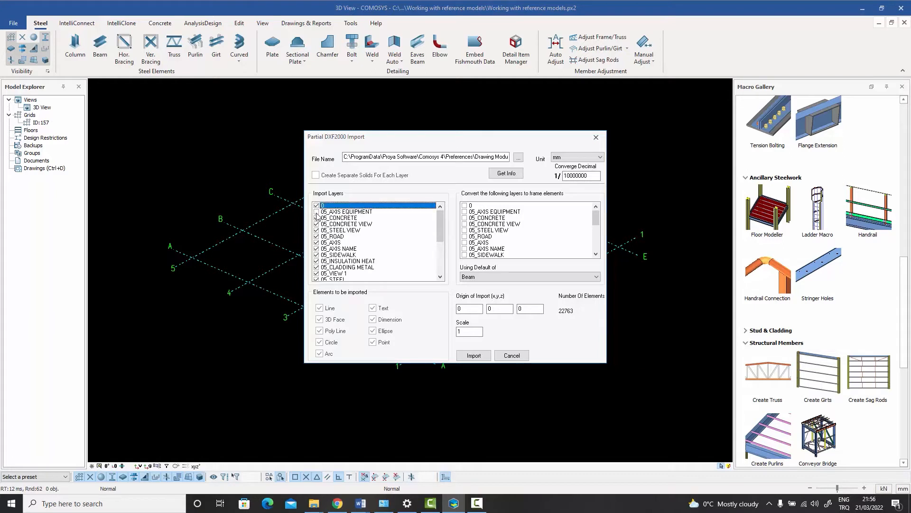
left_click(317, 211)
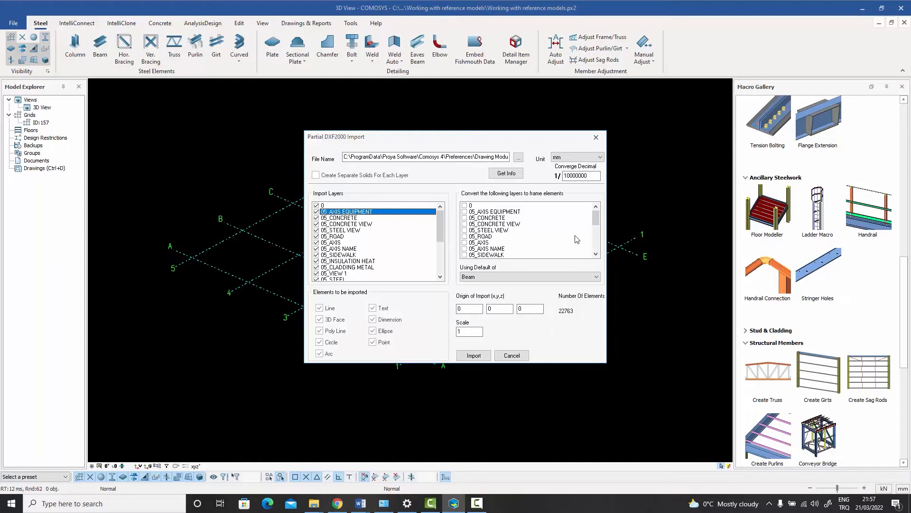
left_click_drag(596, 218, 599, 233)
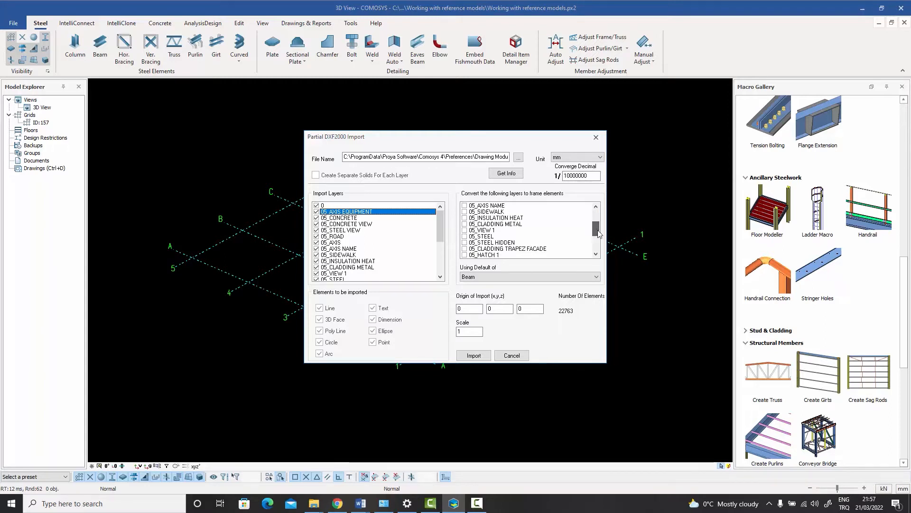
left_click(464, 236)
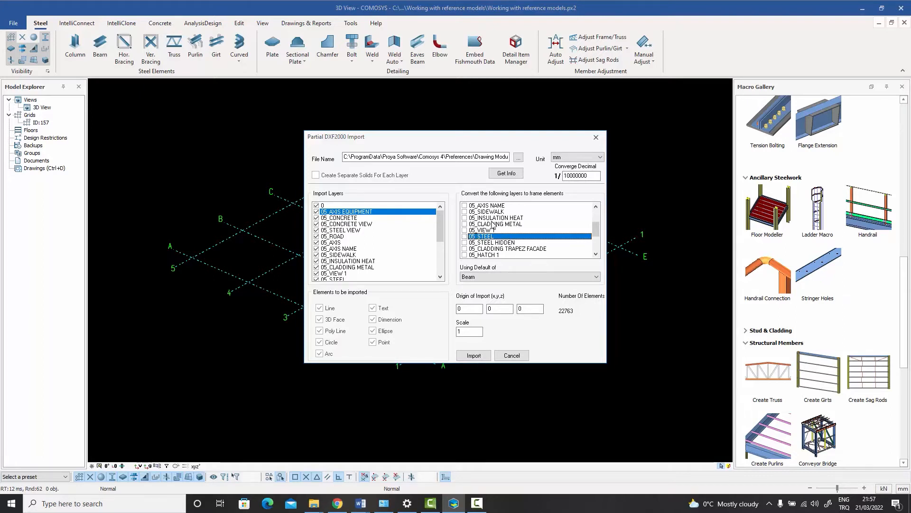
left_click_drag(596, 229, 601, 204)
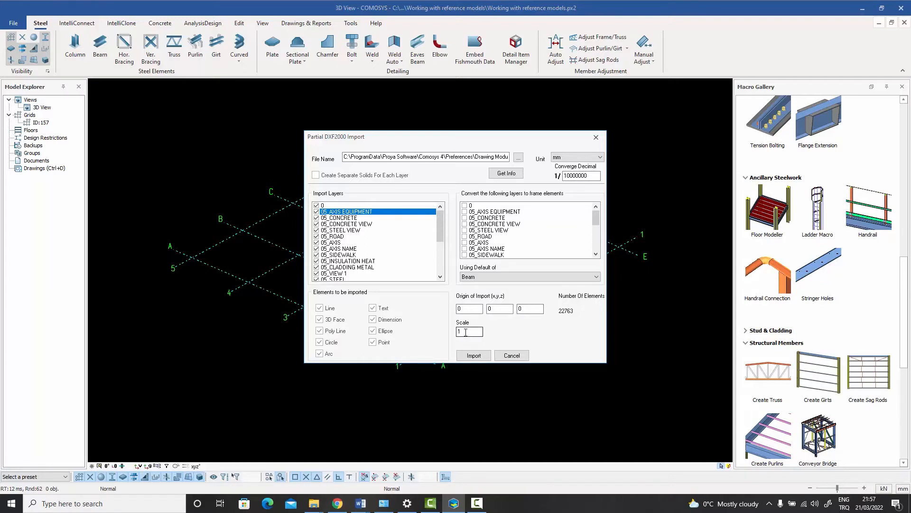
Import the drawing with origin 0,0,0 and scale 1, then close the import dialog
left_click(473, 356)
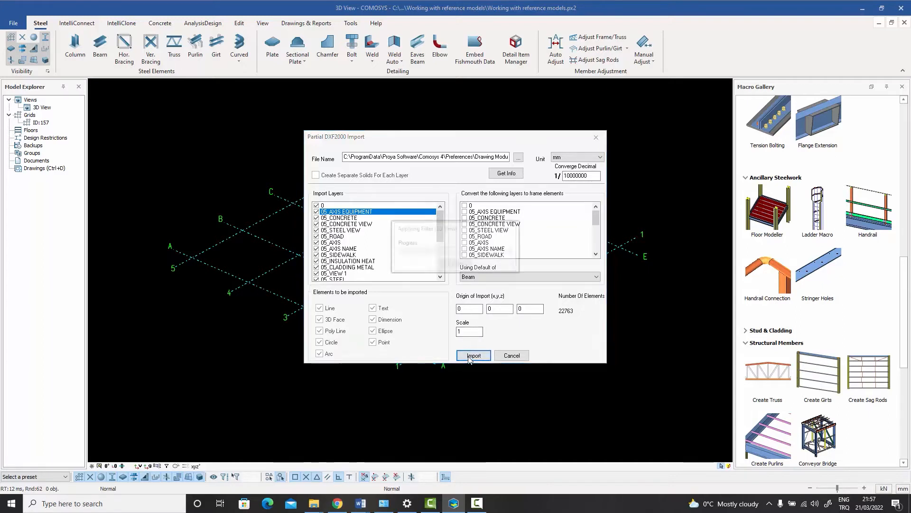
left_click(511, 356)
scroll(379, 352, "down", 4)
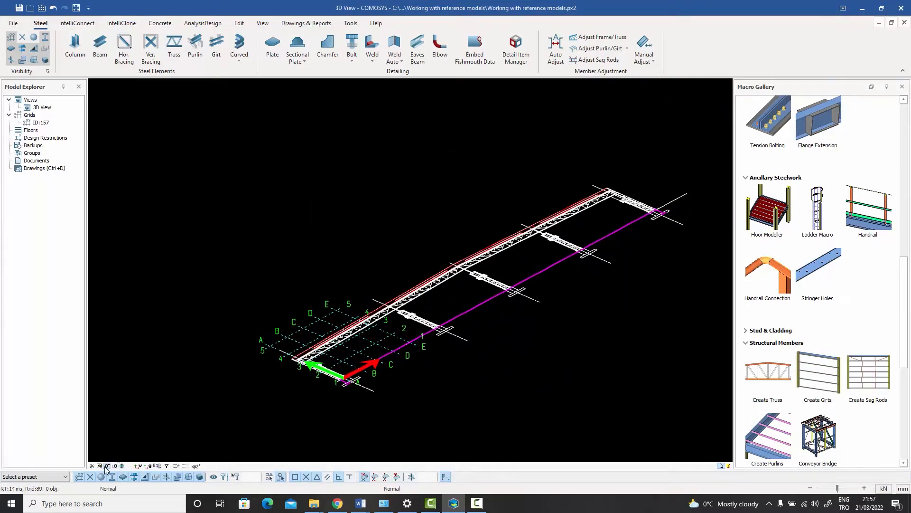
Switch to an elevation view and zoom to inspect the imported structure against the grid
left_click(121, 466)
scroll(520, 351, "up", 2)
scroll(520, 351, "down", 1)
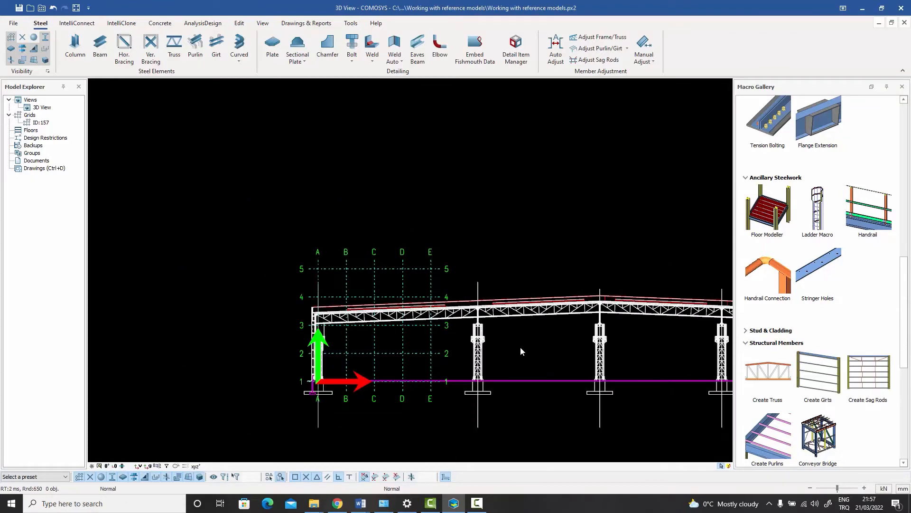
scroll(461, 335, "down", 3)
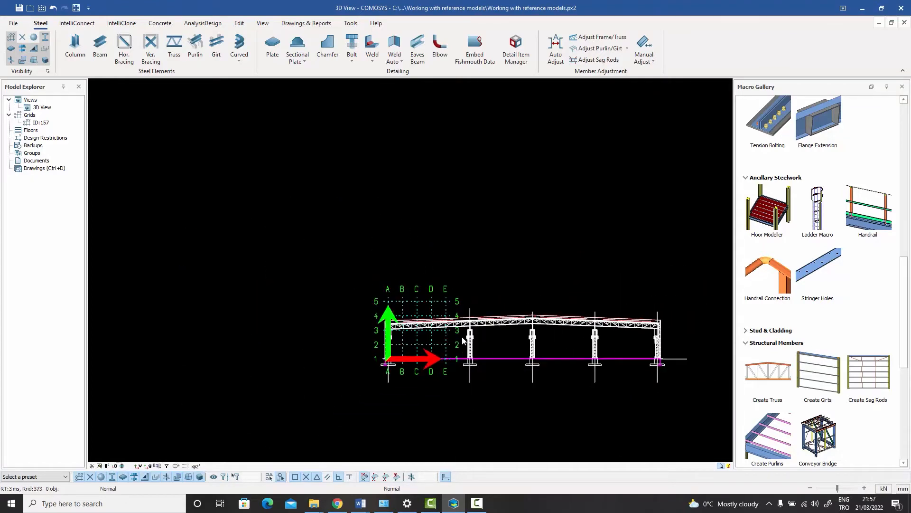
scroll(460, 336, "up", 2)
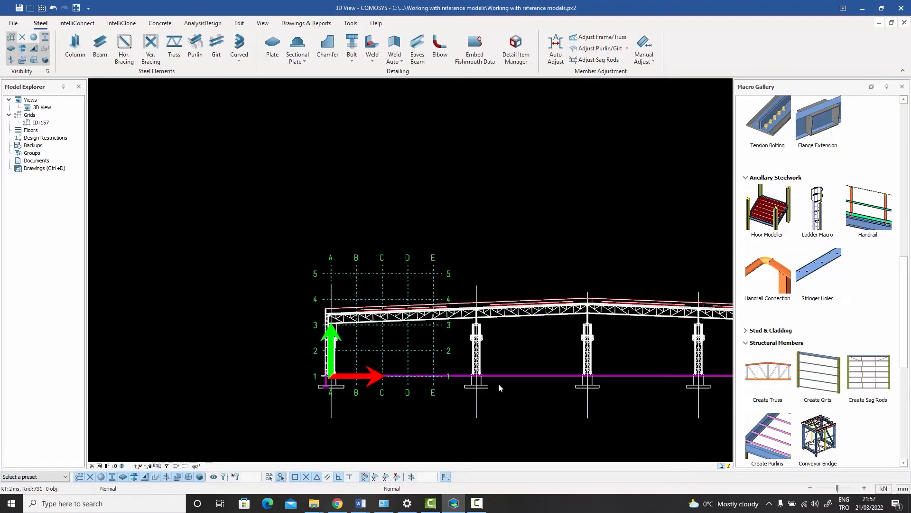
Select the imported reference model and delete it
middle_click_drag(499, 386, 518, 359)
left_click(463, 266)
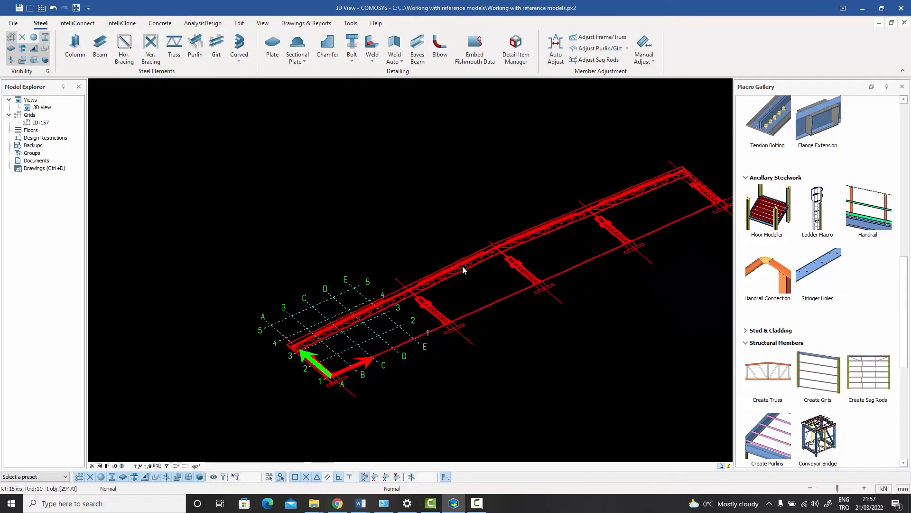
key("Delete")
left_click(414, 280)
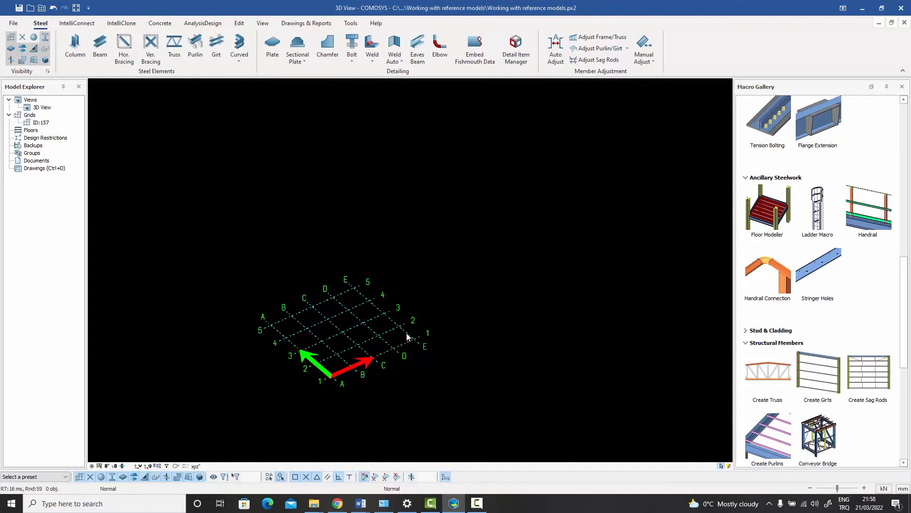
Create a new view plane by two points on the grid and pan within it
scroll(344, 366, "up", 5)
middle_click_drag(344, 366, 399, 331)
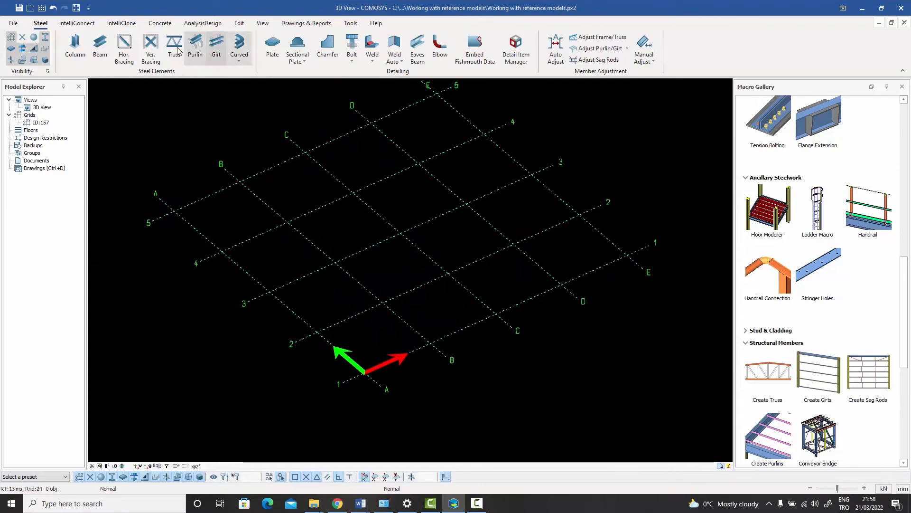
left_click(263, 23)
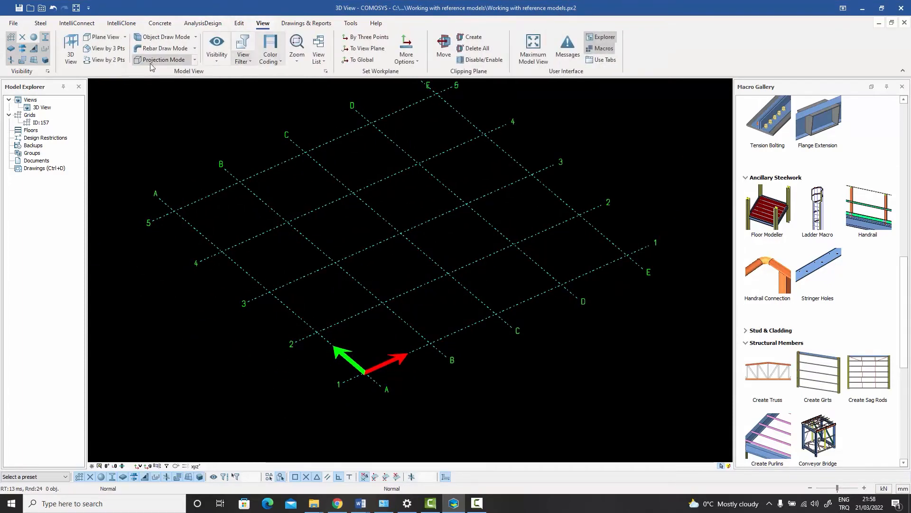
left_click(107, 60)
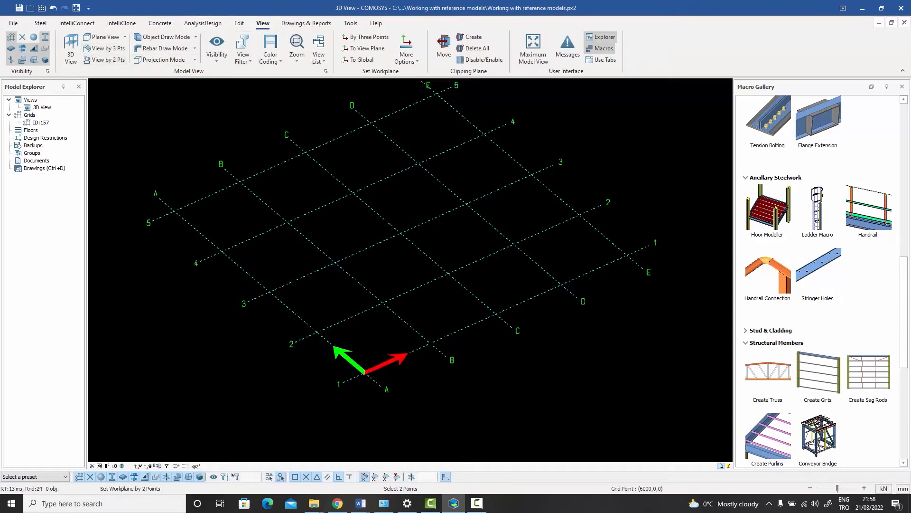
left_click(429, 332)
right_click(471, 204)
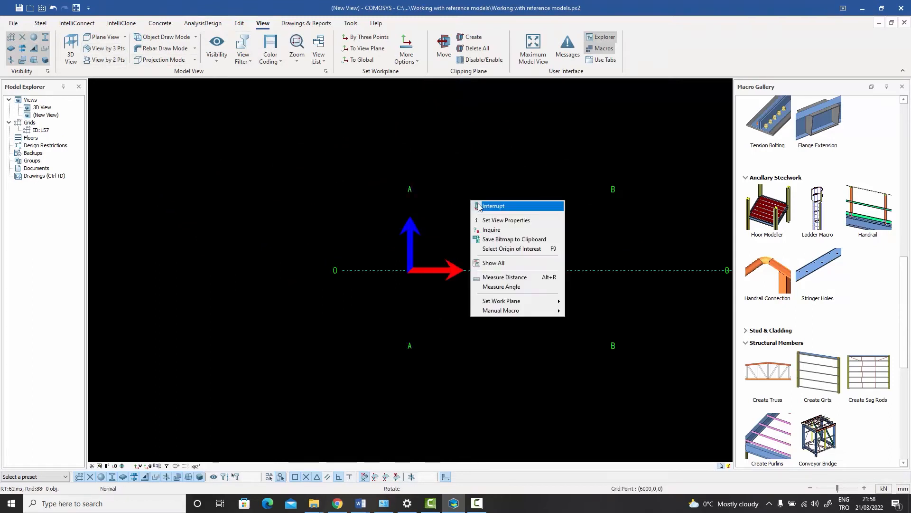
key("Escape")
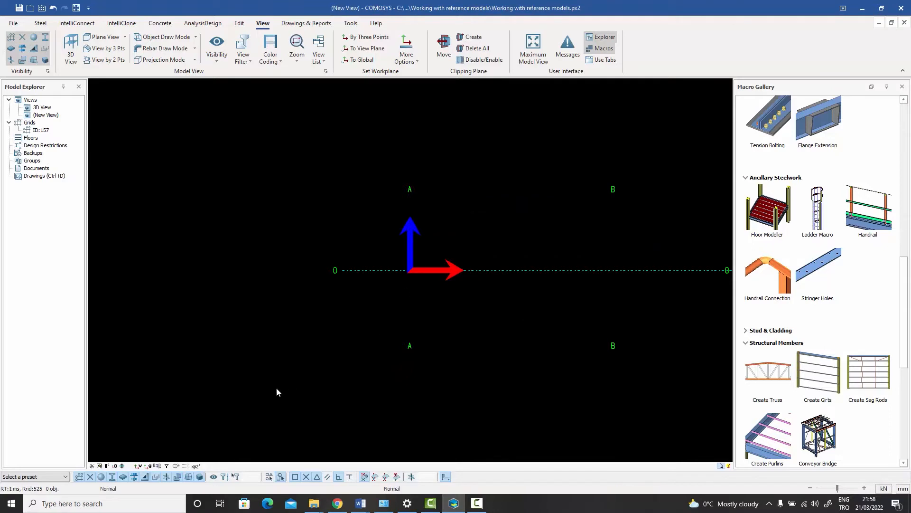
left_click(138, 467)
middle_click_drag(488, 265, 318, 291)
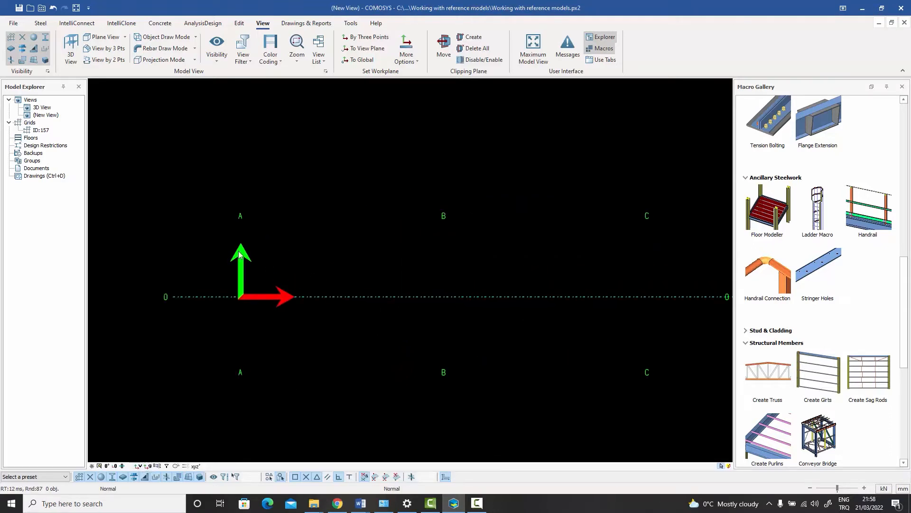
Import SectionB.dxf again into the new view with the default layer and origin settings
left_click(13, 23)
left_click(255, 112)
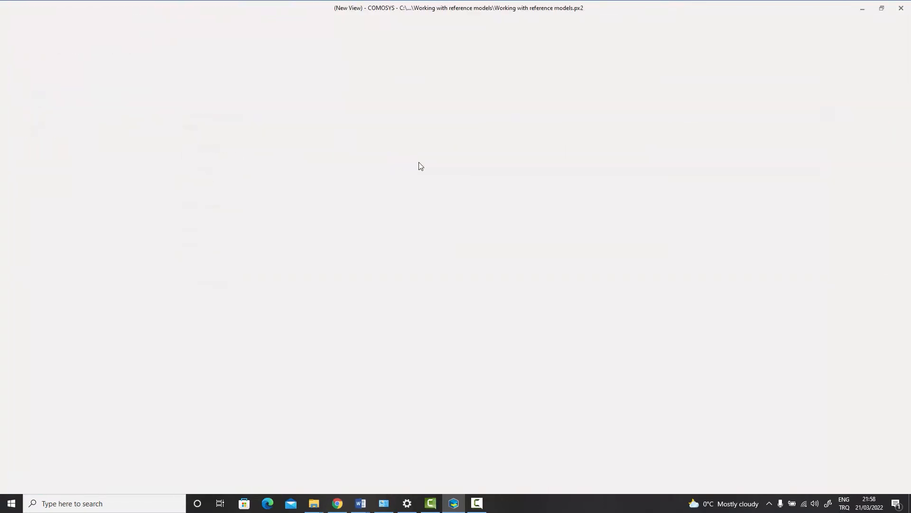
left_click(519, 158)
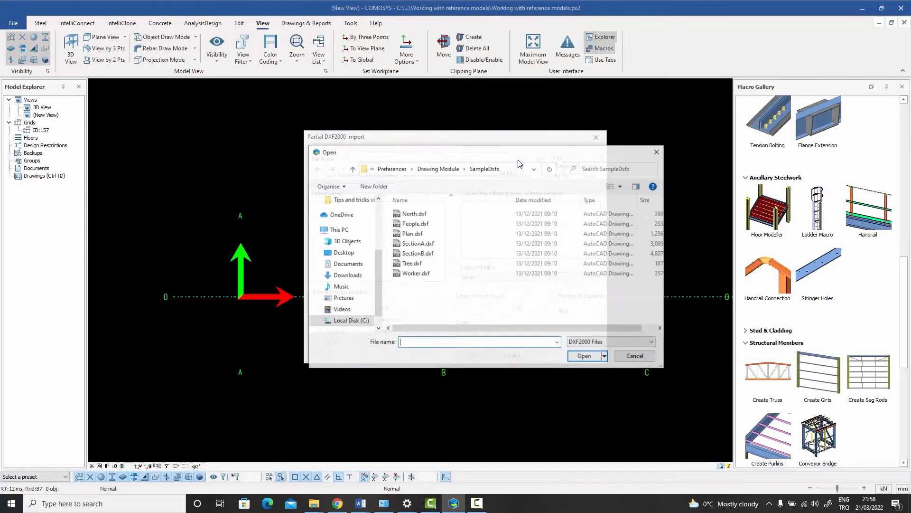
left_click(417, 253)
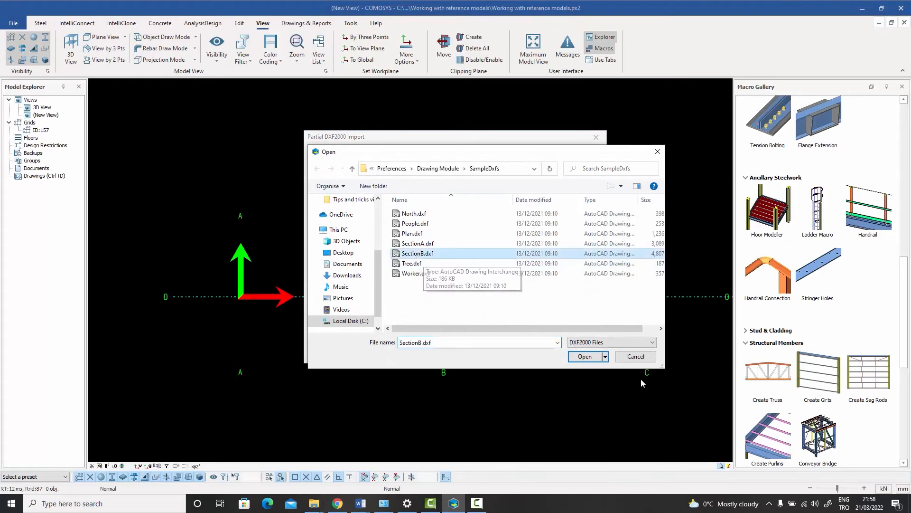
left_click(585, 356)
left_click(499, 282)
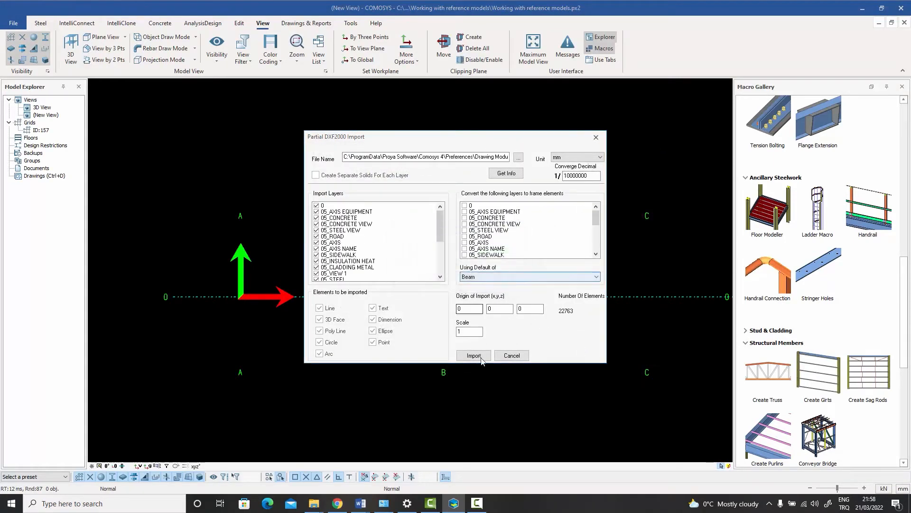
left_click(479, 355)
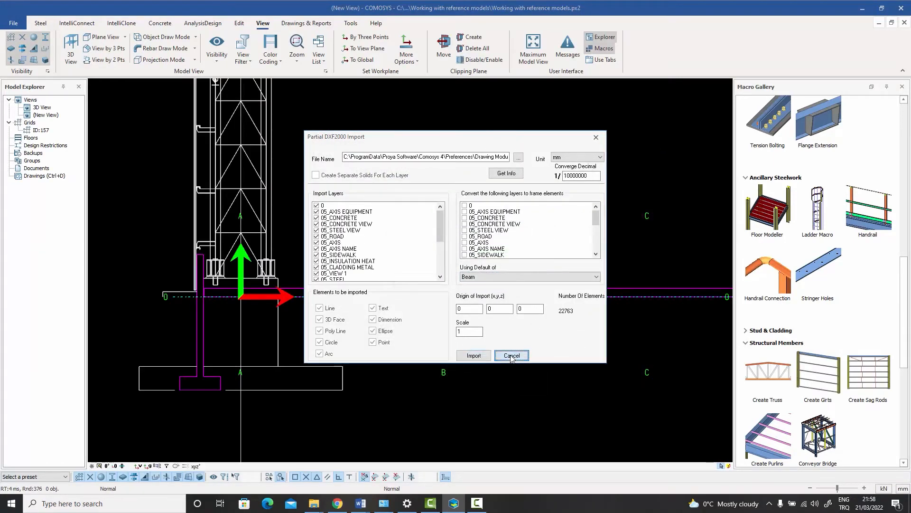
Rearrange the view windows and compare the imported model in the 3D view and the new view
left_click(892, 23)
left_click(250, 92)
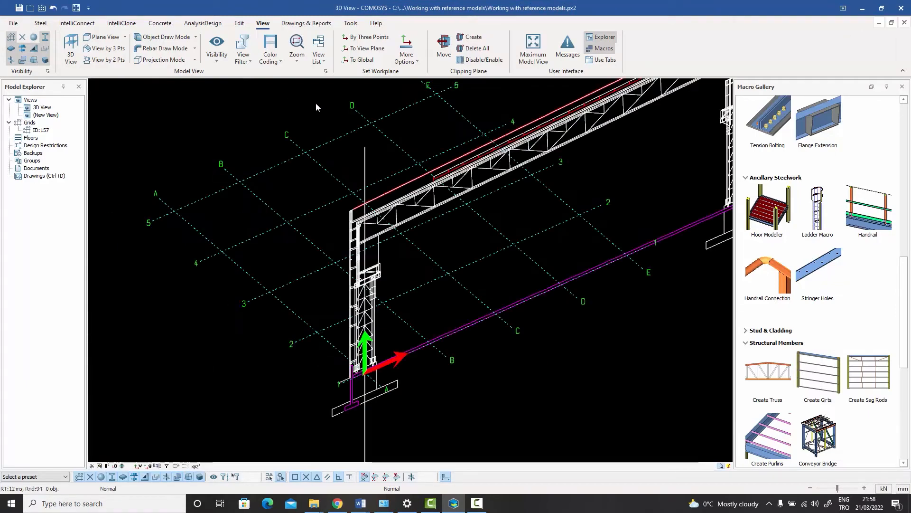
scroll(423, 224, "down", 6)
middle_click_drag(424, 234, 387, 273)
left_click(892, 22)
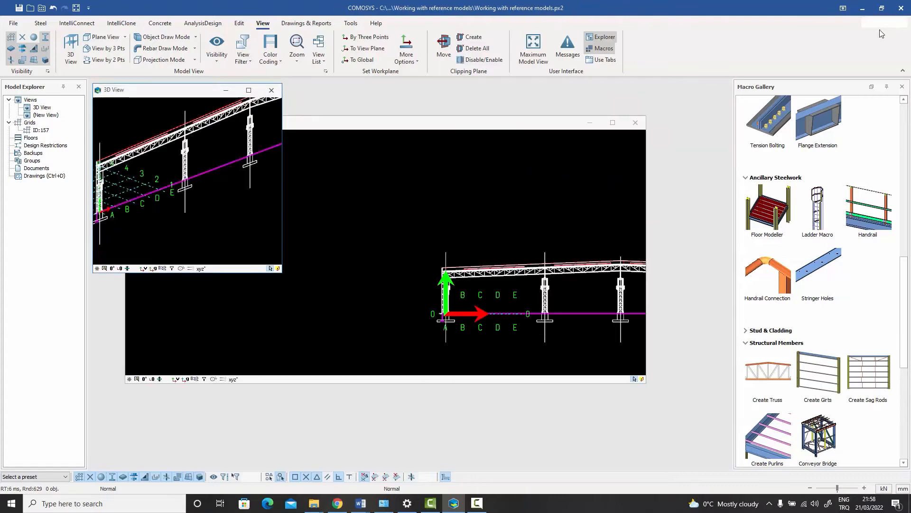
left_click(613, 122)
scroll(516, 315, "up", 5)
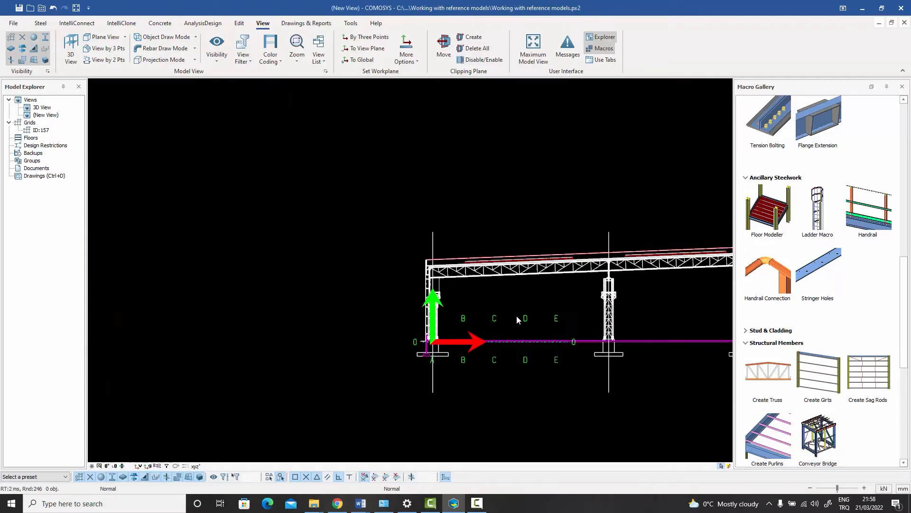
middle_click_drag(429, 250, 475, 280)
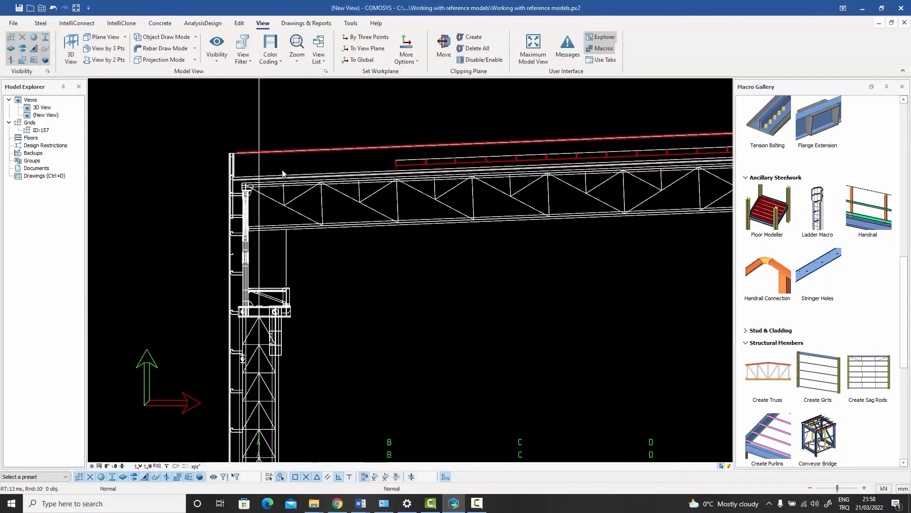
Start the Beam command and draw a beam along the truss diagonal by snapping to joints of the reference model
scroll(296, 182, "up", 5)
middle_click_drag(378, 200, 458, 177)
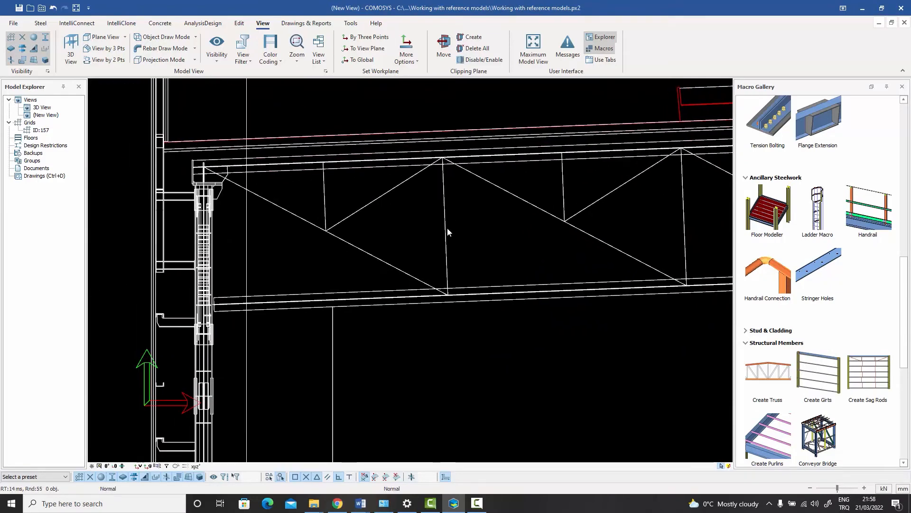
scroll(447, 227, "up", 1)
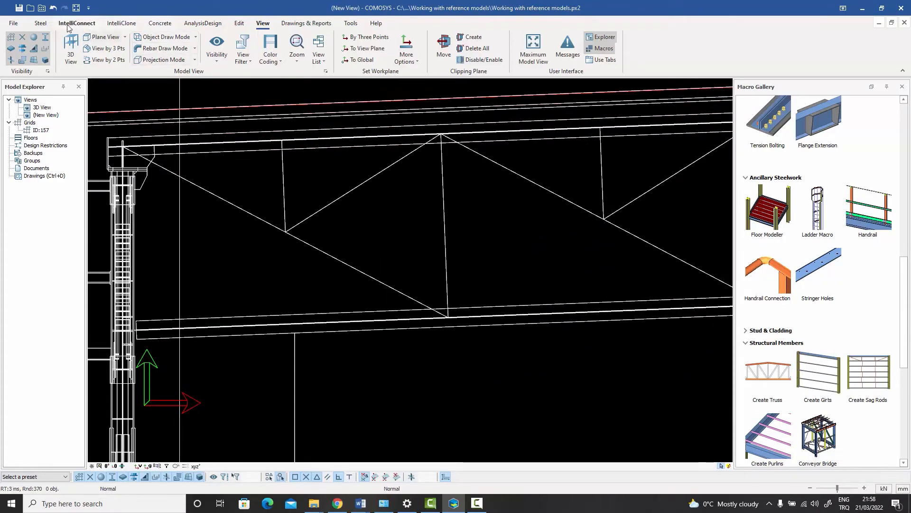
left_click(40, 23)
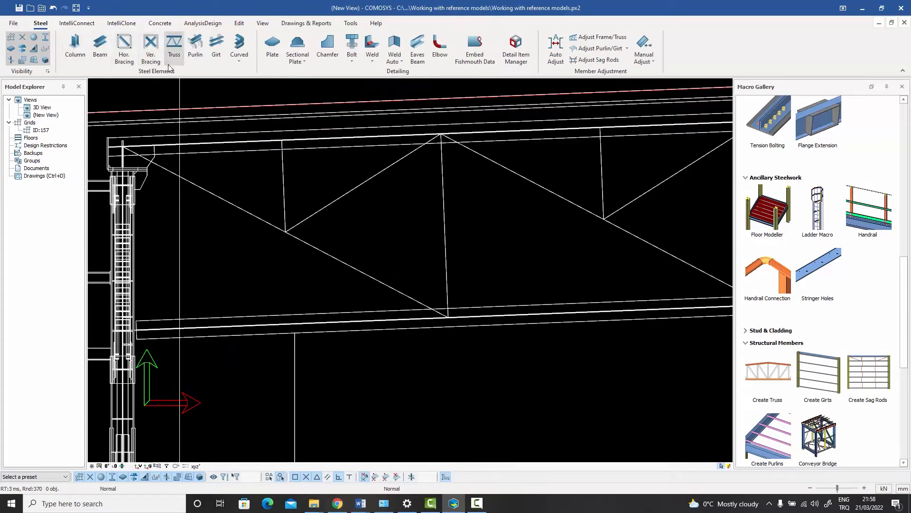
left_click(176, 46)
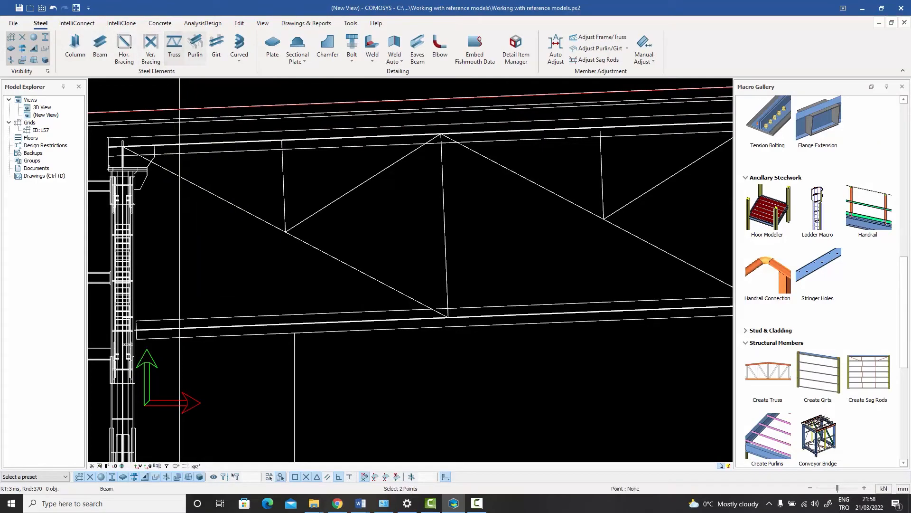
scroll(314, 190, "down", 3)
scroll(242, 183, "up", 4)
scroll(259, 141, "up", 5)
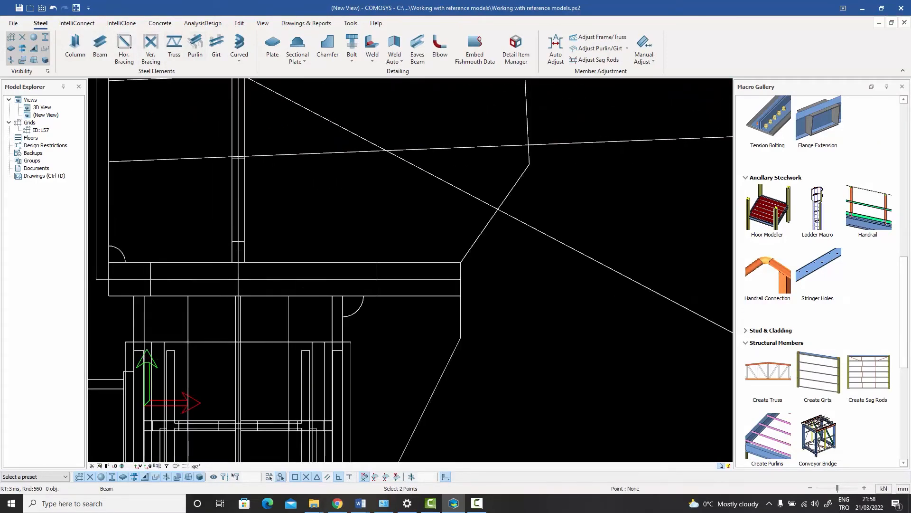
scroll(259, 142, "up", 2)
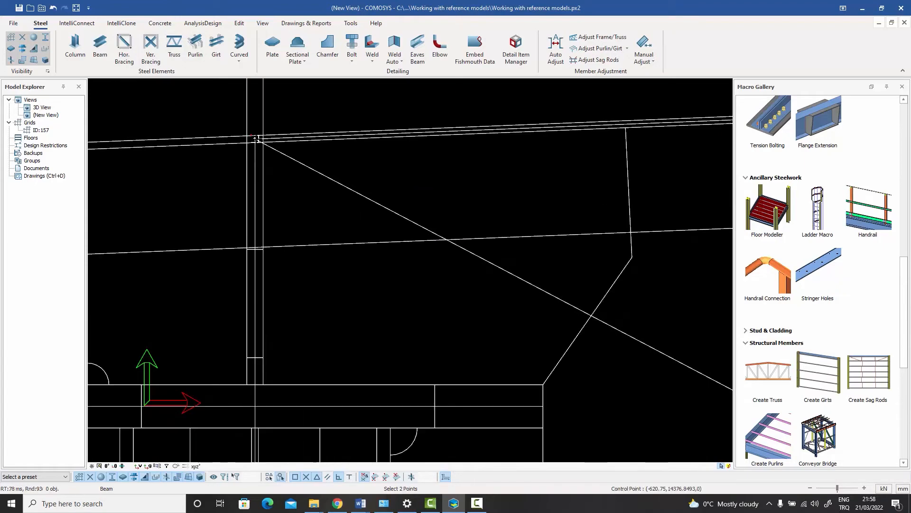
scroll(256, 139, "down", 5)
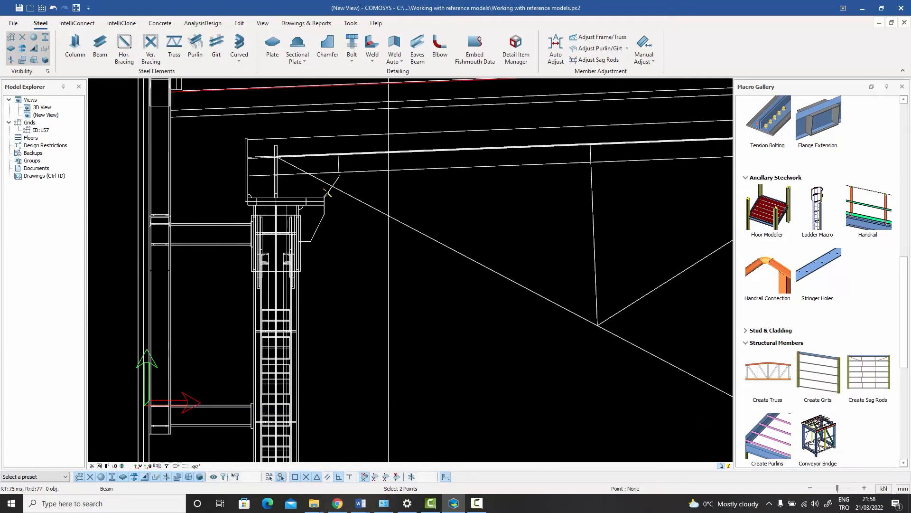
scroll(329, 185, "down", 1)
scroll(481, 267, "up", 12)
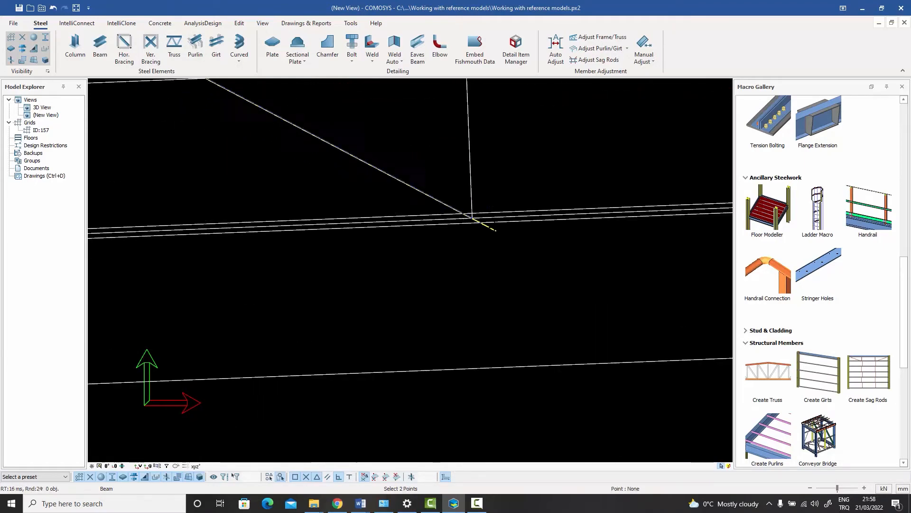
scroll(401, 219, "down", 6)
scroll(485, 216, "up", 1)
left_click(388, 219)
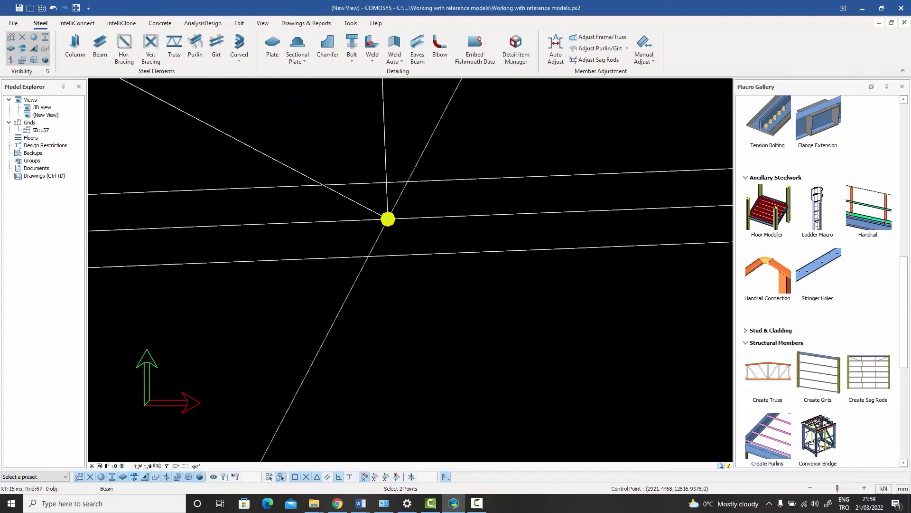
scroll(453, 264, "down", 4)
scroll(453, 261, "up", 4)
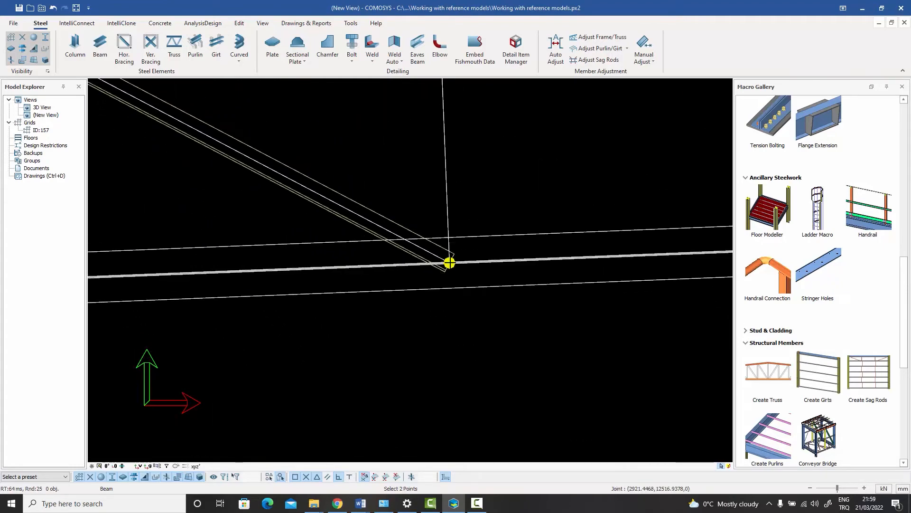
scroll(450, 262, "down", 3)
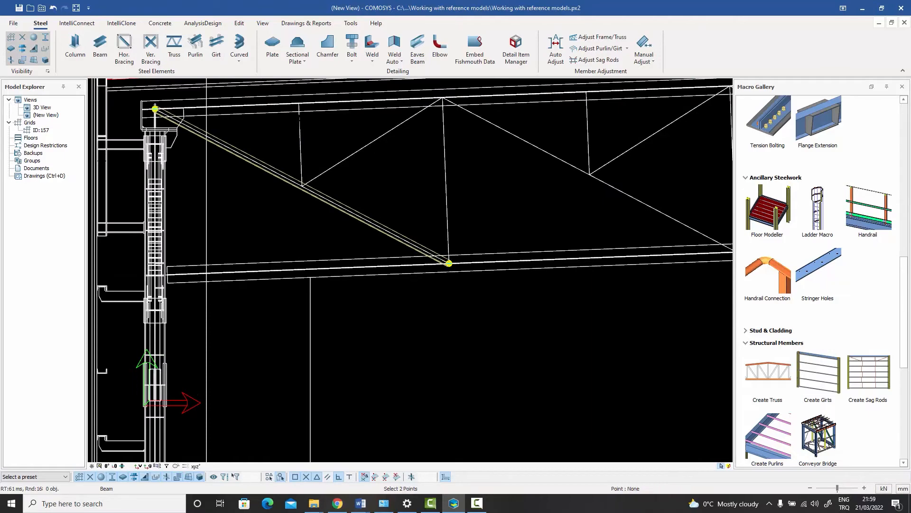
scroll(301, 104, "up", 1)
scroll(301, 104, "up", 3)
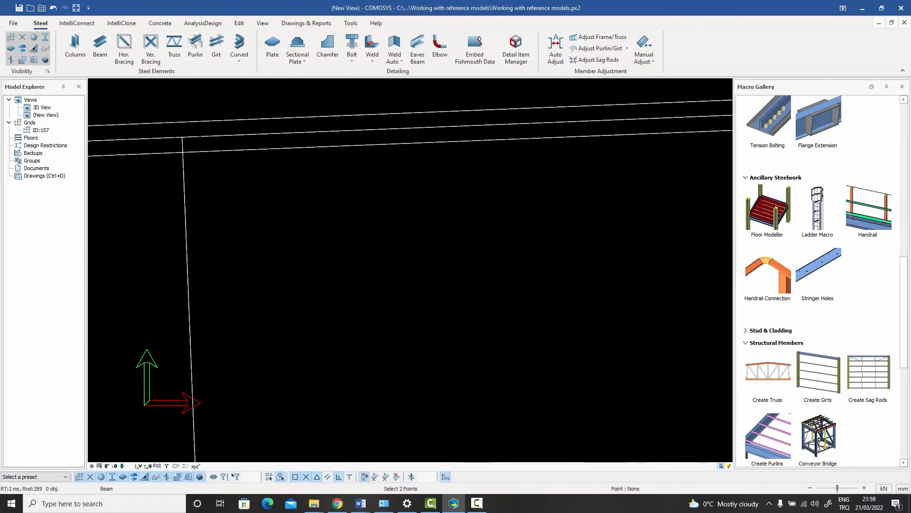
scroll(182, 138, "down", 4)
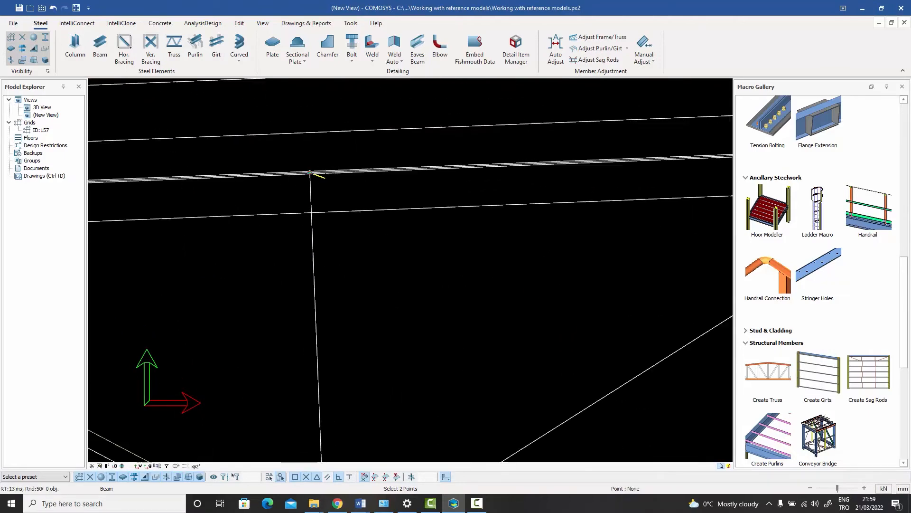
scroll(410, 270, "up", 4)
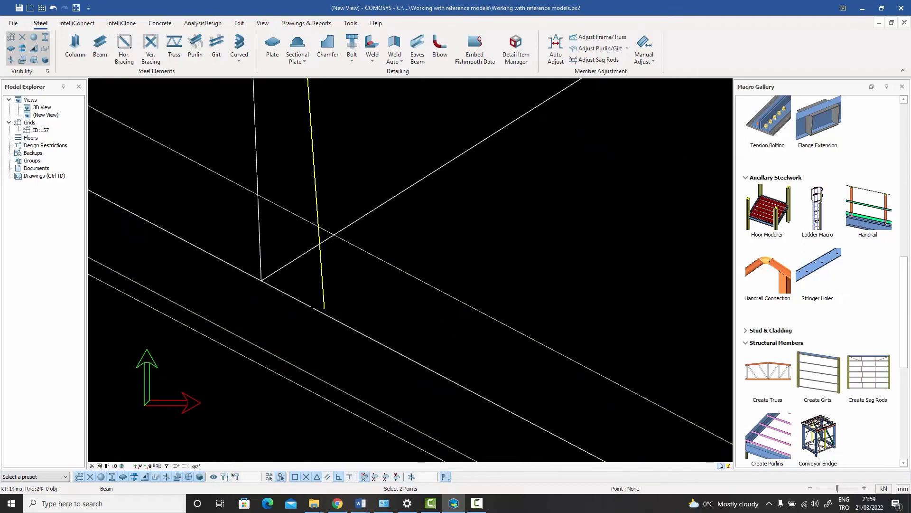
left_click(179, 228)
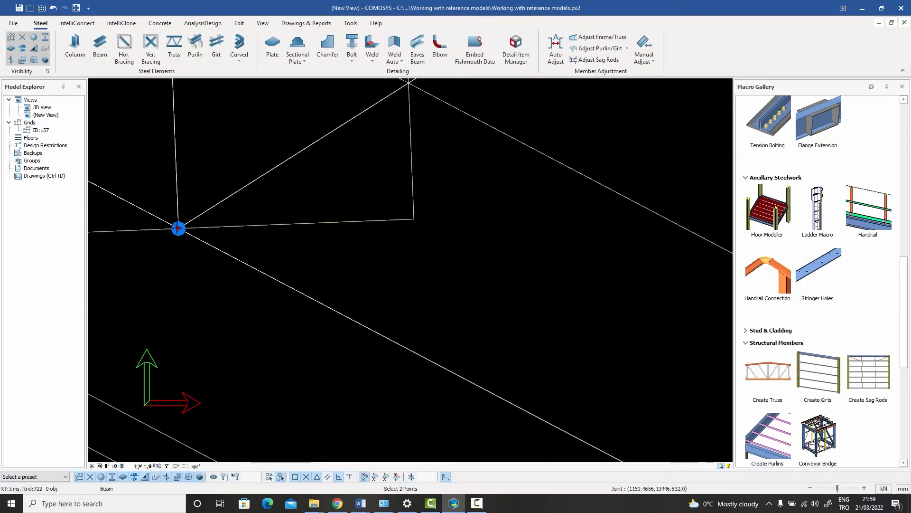
Draw beams along the adjacent truss vertical and diagonal by snapping to their joints, then end the Beam command
scroll(232, 285, "down", 12)
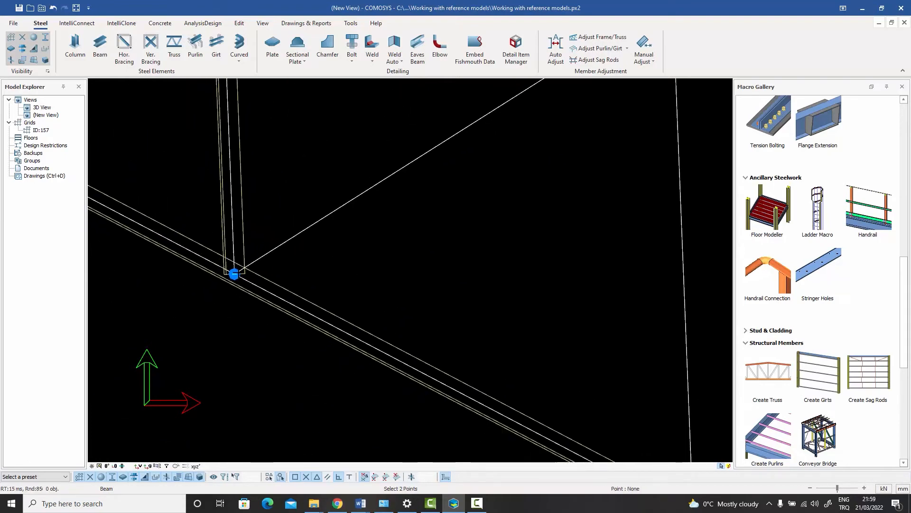
scroll(439, 145, "up", 8)
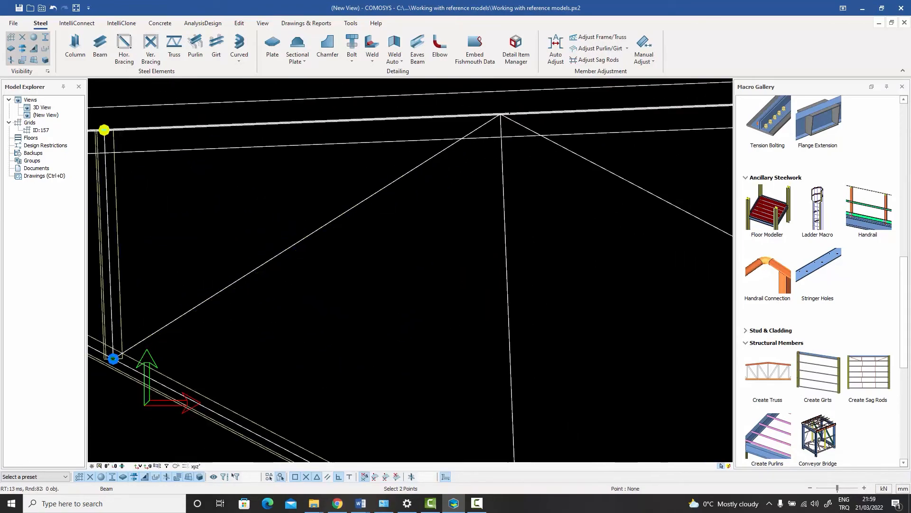
scroll(481, 129, "up", 8)
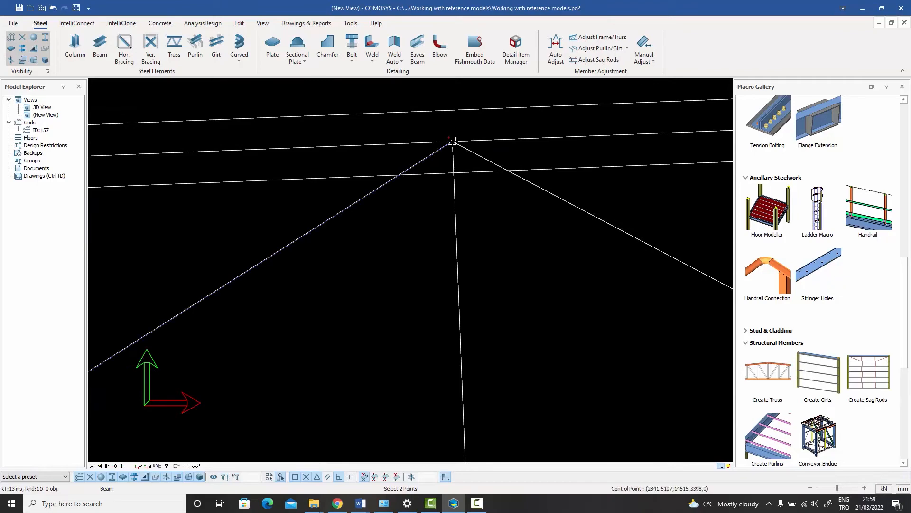
left_click(453, 141)
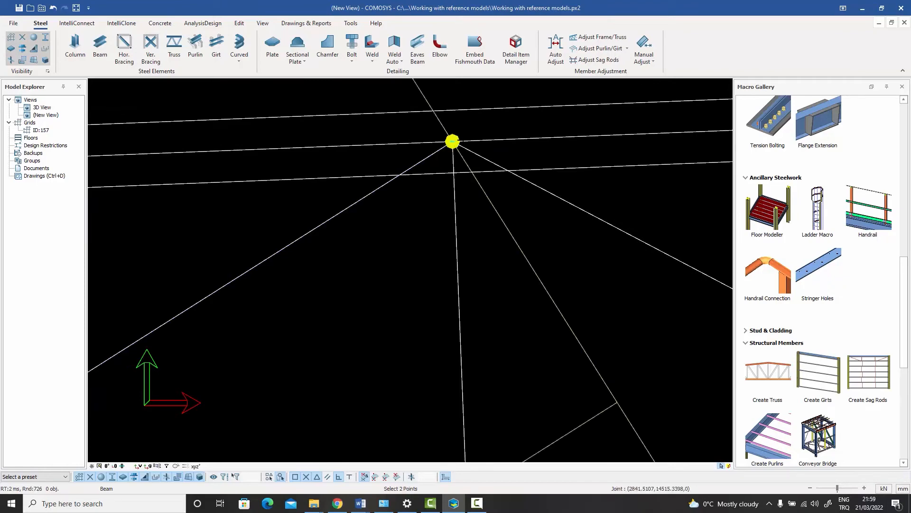
scroll(452, 141, "down", 6)
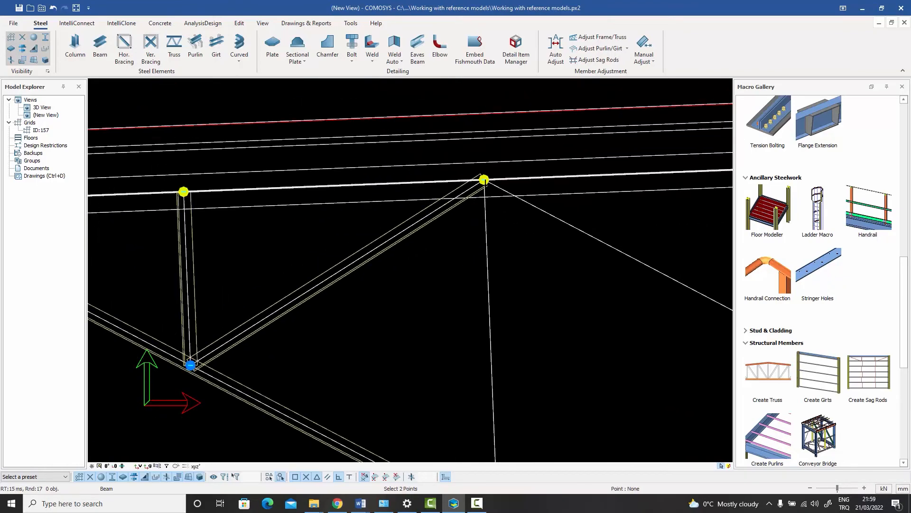
scroll(484, 180, "down", 3)
scroll(449, 371, "up", 6)
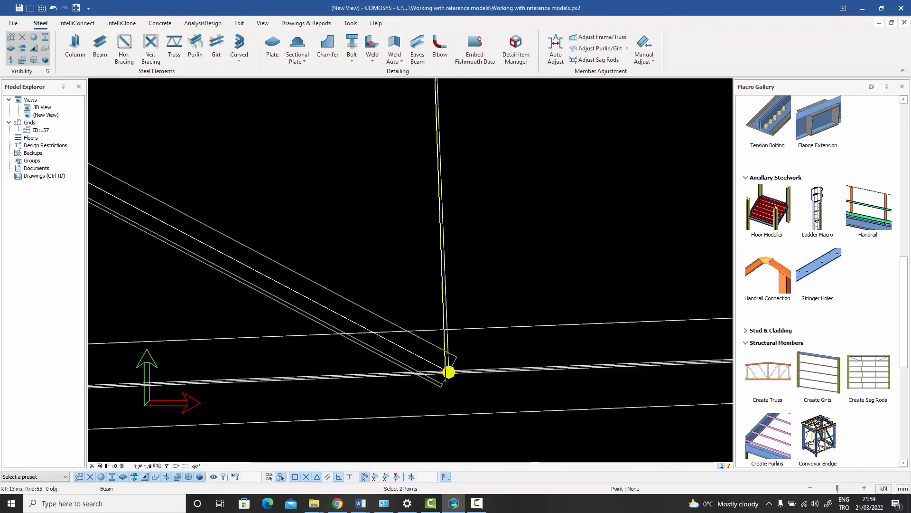
scroll(449, 371, "up", 3)
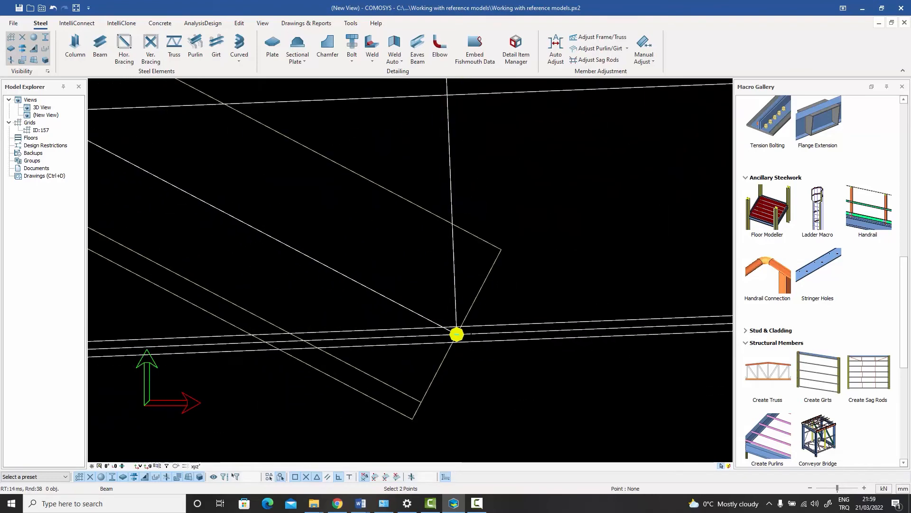
left_click(455, 334)
right_click(484, 217)
left_click(494, 222)
Switch to the 3D view and zoom in to inspect the newly drawn truss members
scroll(490, 274, "down", 4)
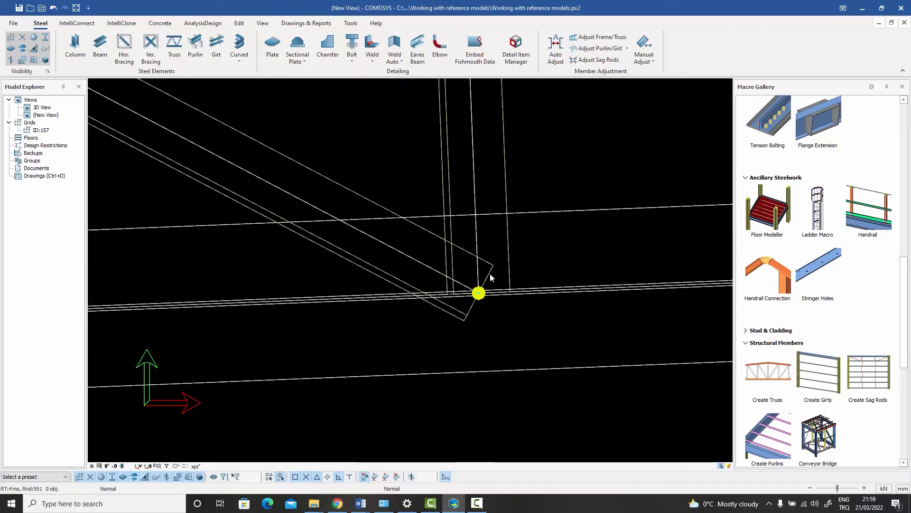
scroll(490, 274, "down", 7)
middle_click_drag(490, 274, 423, 284)
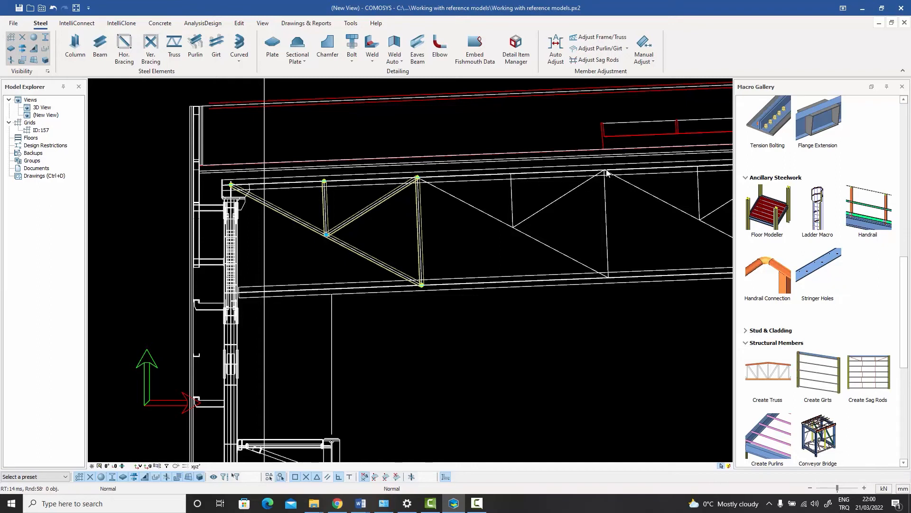
left_click(891, 22)
left_click(248, 90)
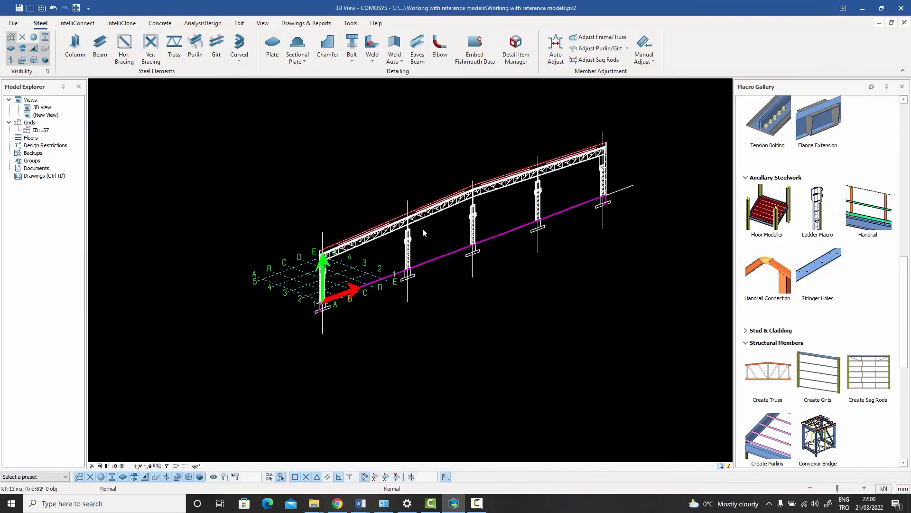
scroll(359, 251, "up", 10)
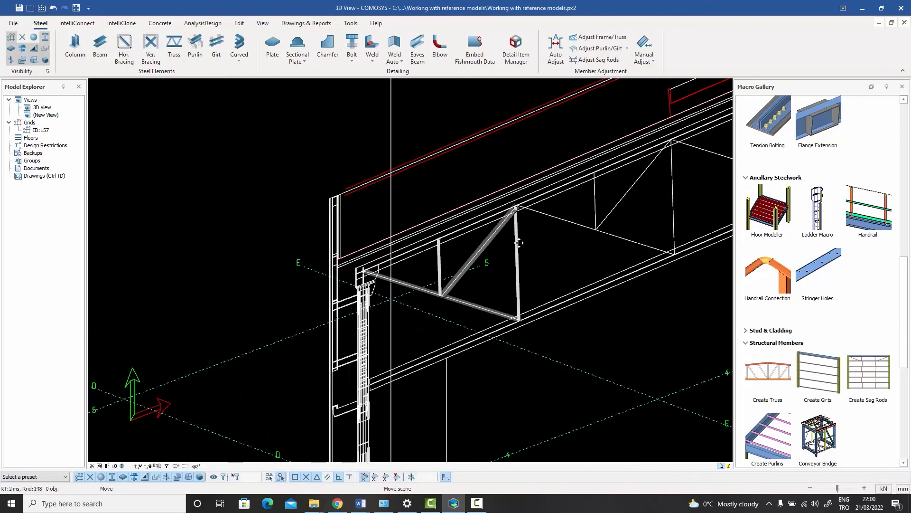
scroll(473, 255, "up", 2)
scroll(469, 253, "down", 7)
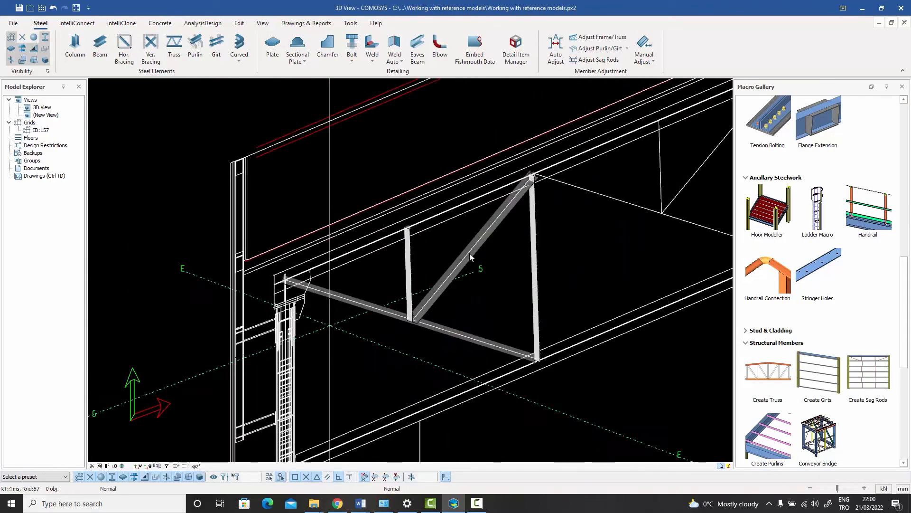
scroll(460, 235, "up", 4)
middle_click_drag(460, 235, 441, 161)
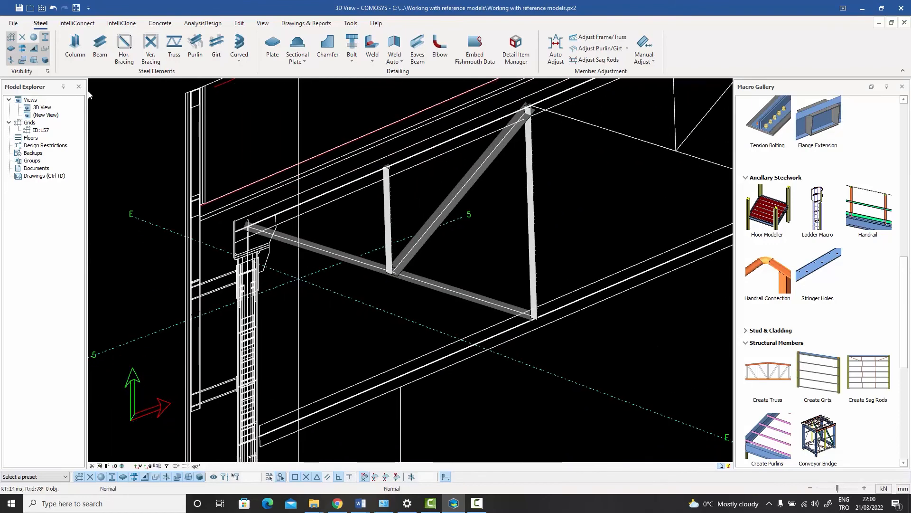
Hide DXF solids in the visibility settings to view the new members alone
left_click(48, 71)
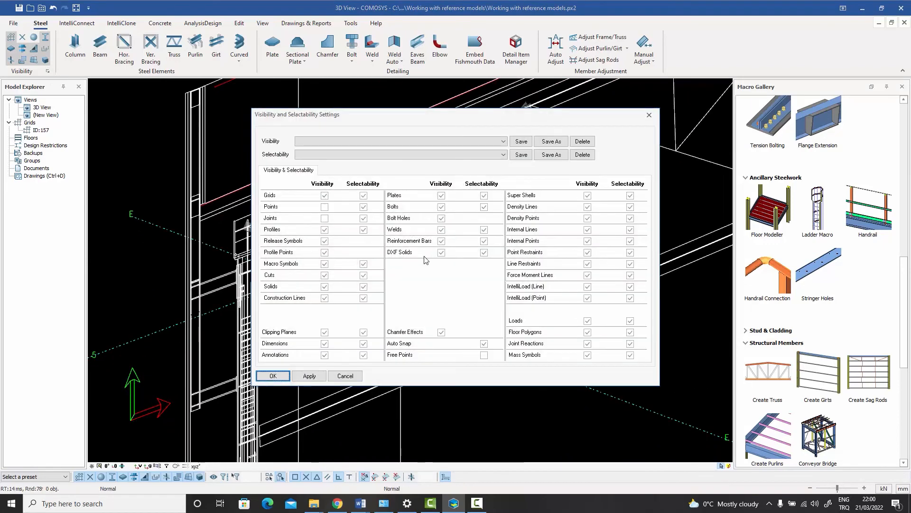
left_click(442, 252)
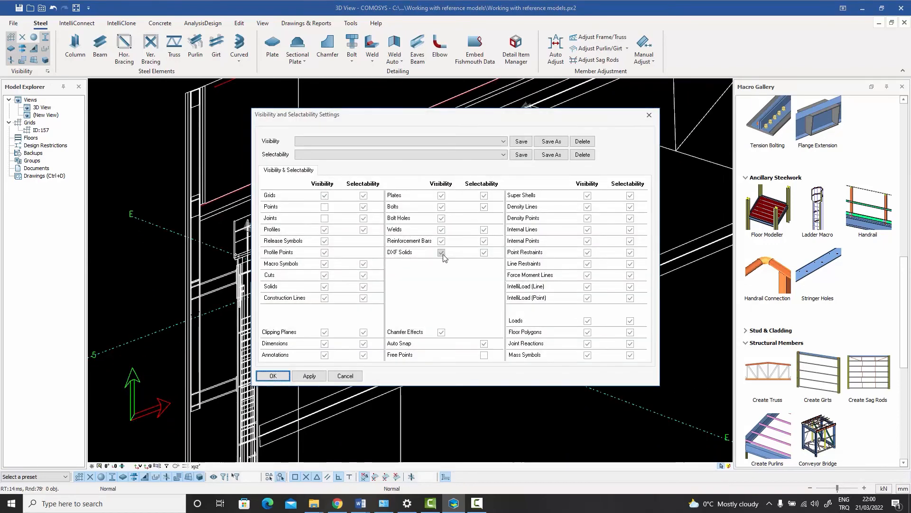
left_click(284, 376)
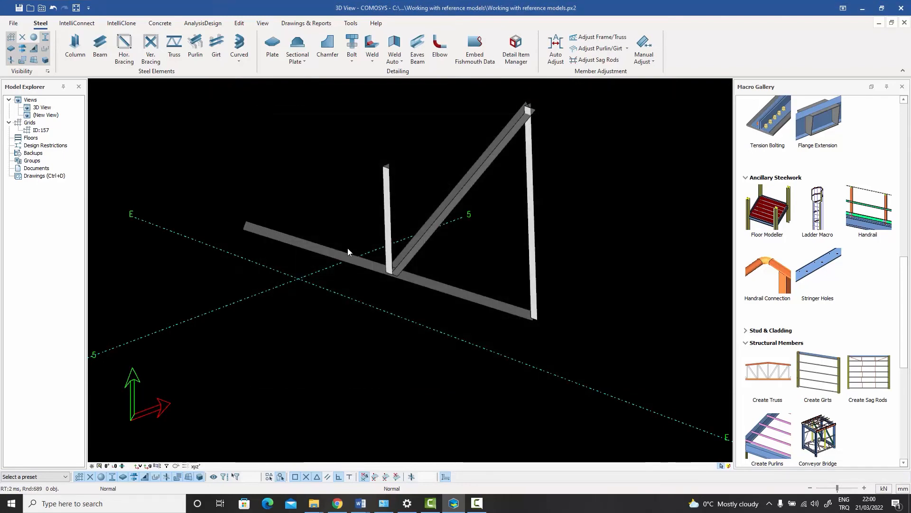
Select the new vertical truss member and turn DXF solids visibility back on
scroll(360, 249, "up", 4)
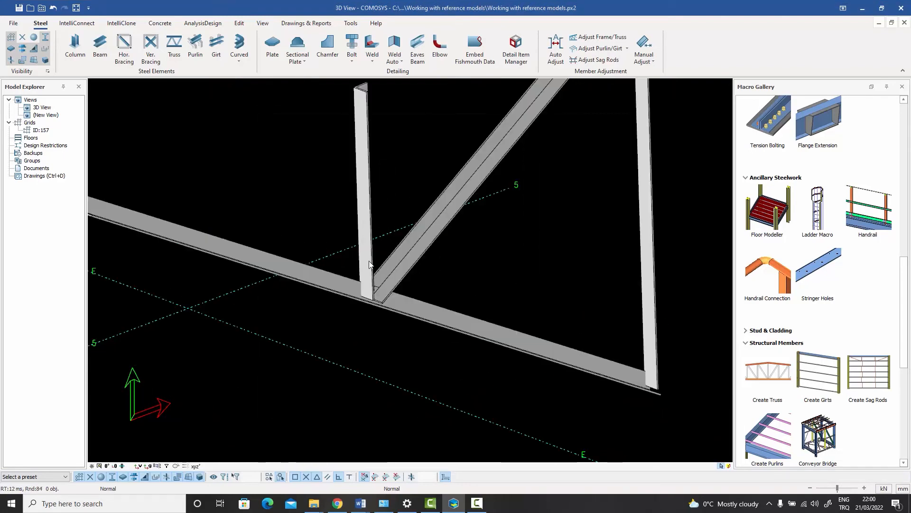
left_click(370, 262)
middle_click_drag(370, 261, 376, 268)
scroll(377, 270, "down", 5)
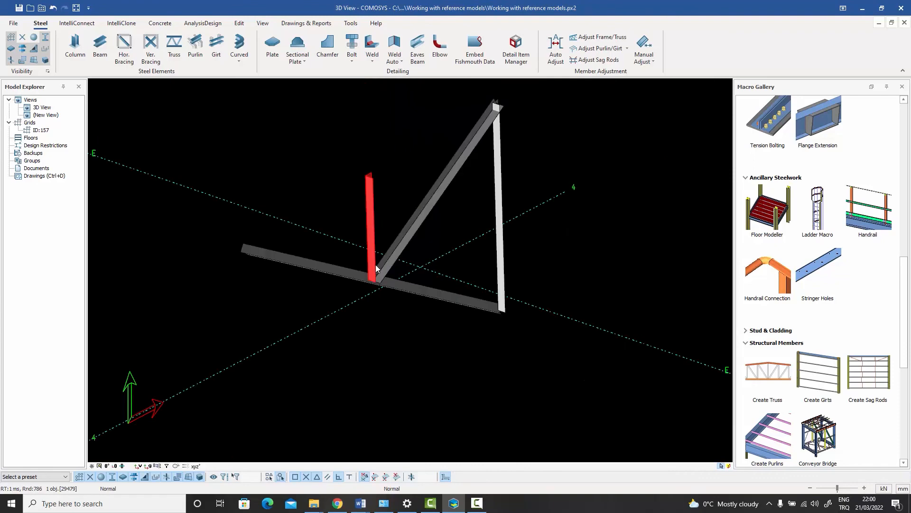
left_click(48, 71)
left_click(441, 252)
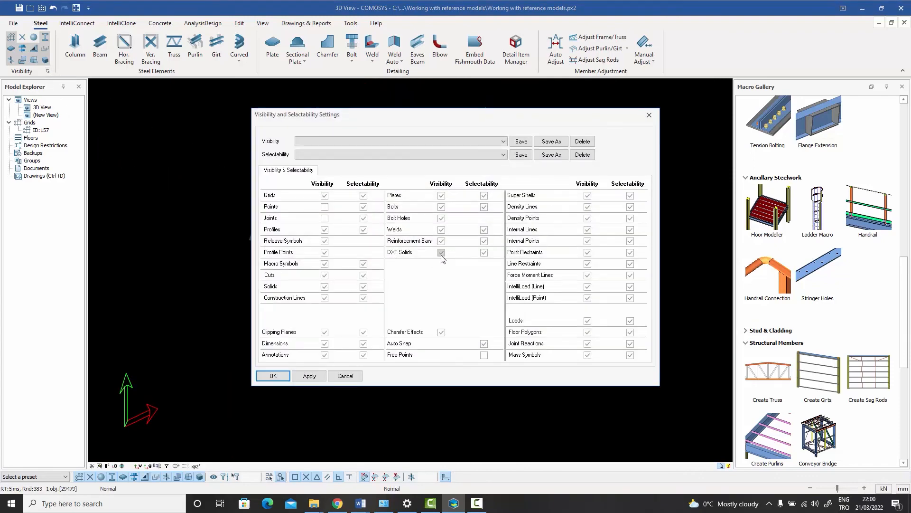
left_click(274, 376)
Pan and zoom along the truss in the 3D view to review the modelled members
scroll(387, 252, "down", 5)
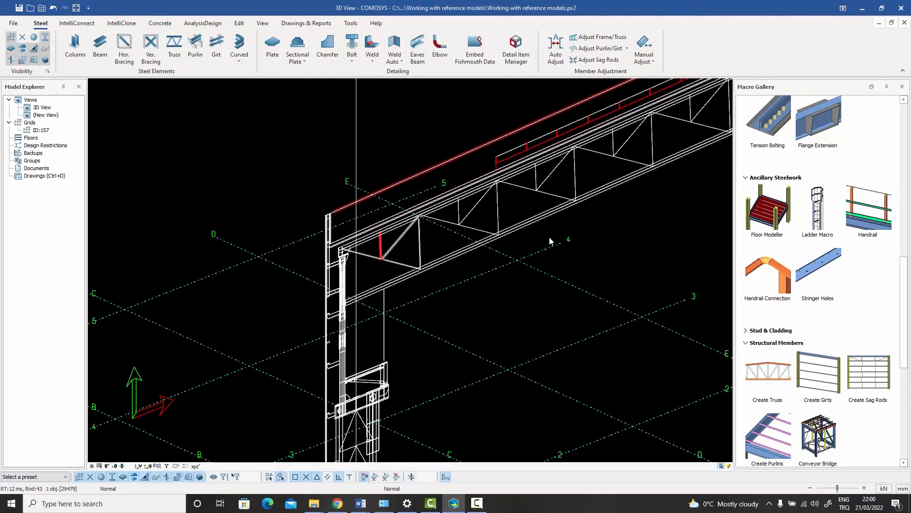
middle_click_drag(549, 240, 494, 291)
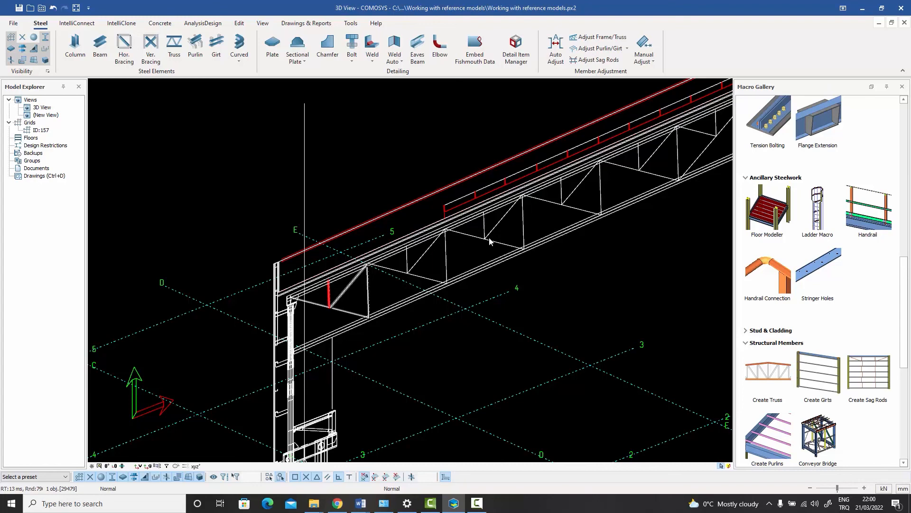
scroll(557, 261, "up", 5)
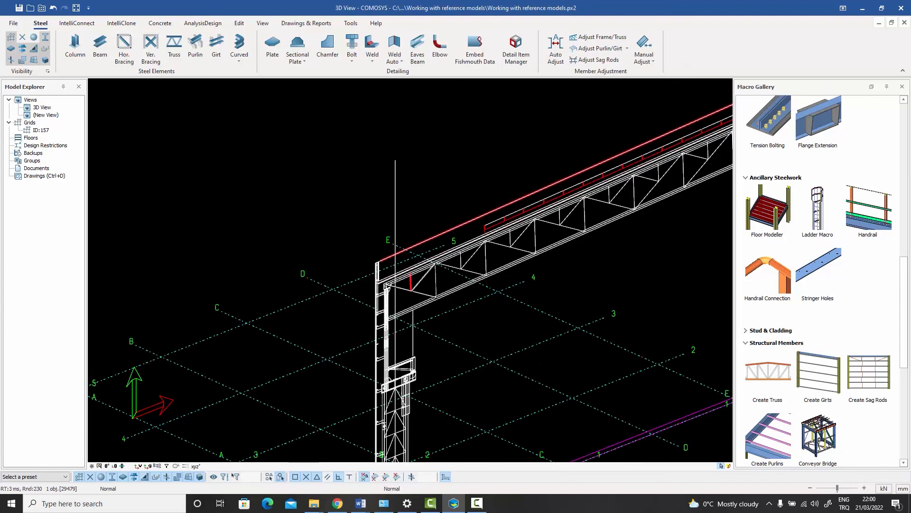
scroll(540, 232, "up", 2)
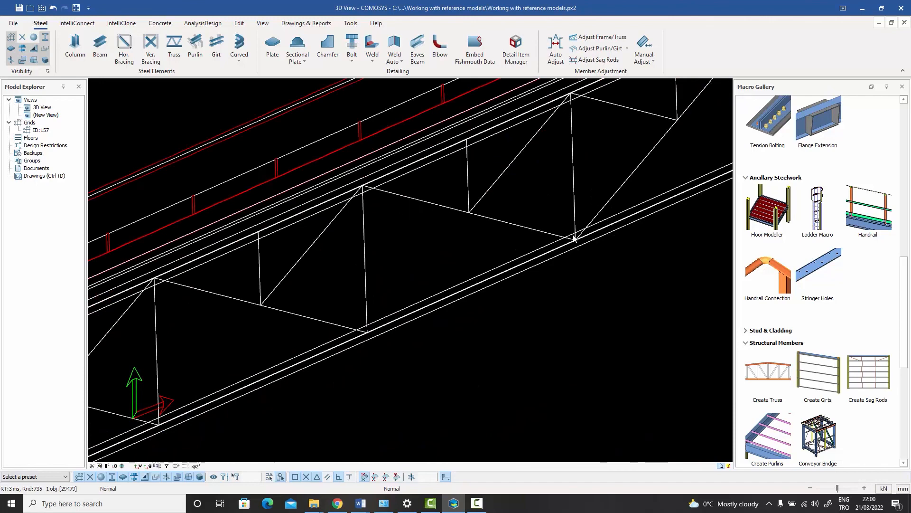
scroll(563, 240, "down", 5)
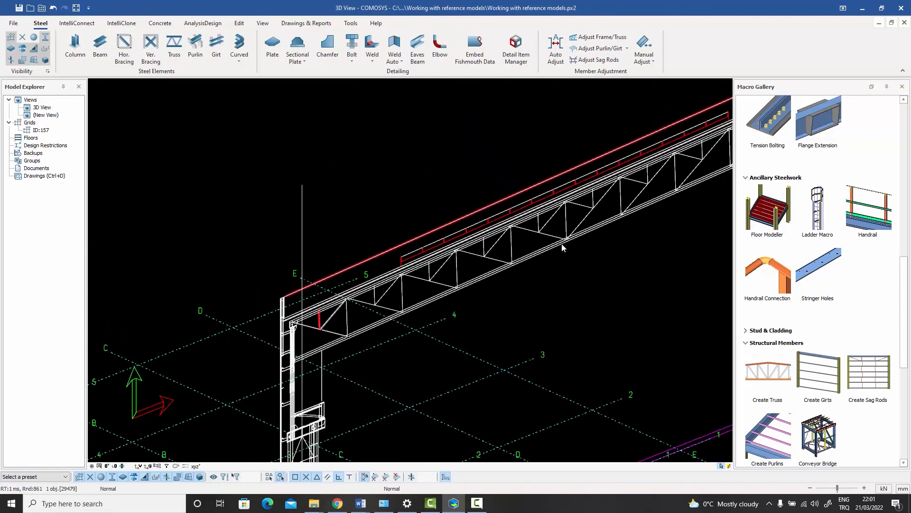
scroll(397, 279, "up", 3)
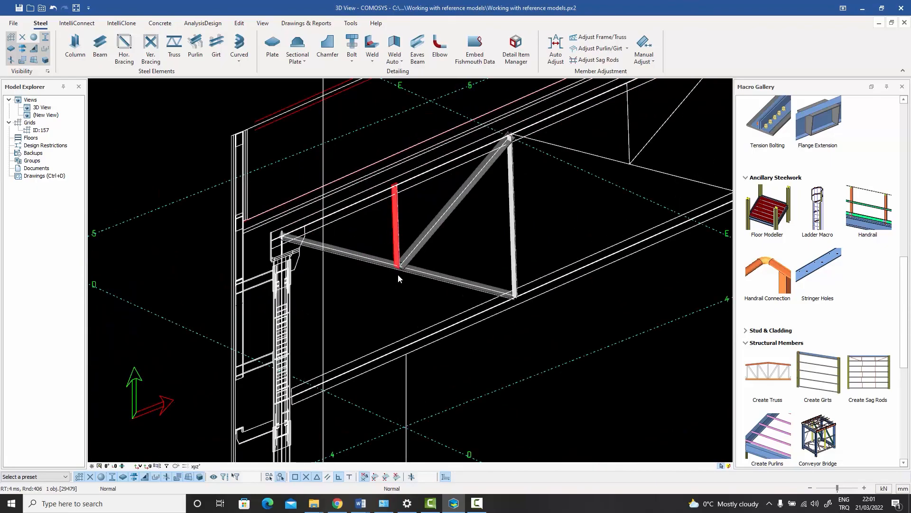